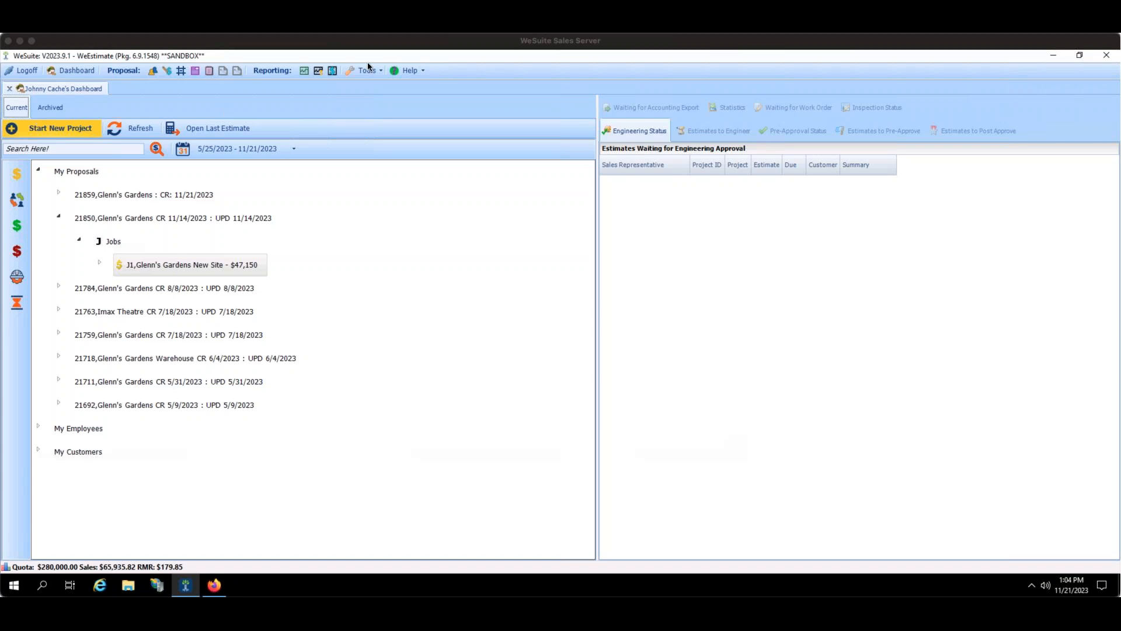
Open System Configuration from the Tools menu and go to its Regions & Offices page.
click(350, 72)
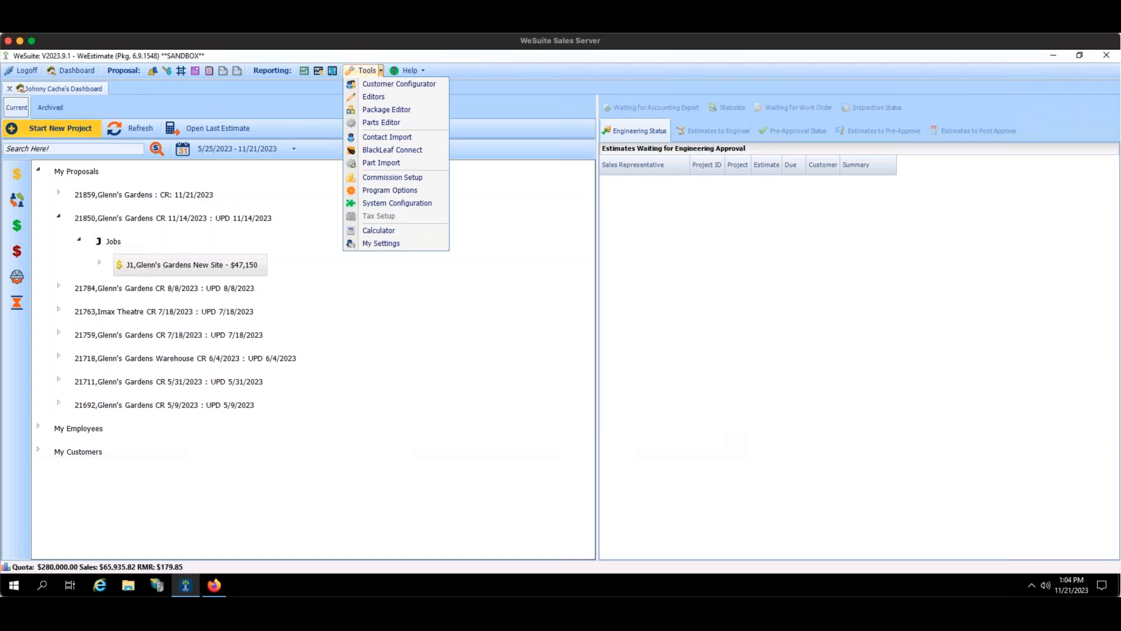
click(398, 202)
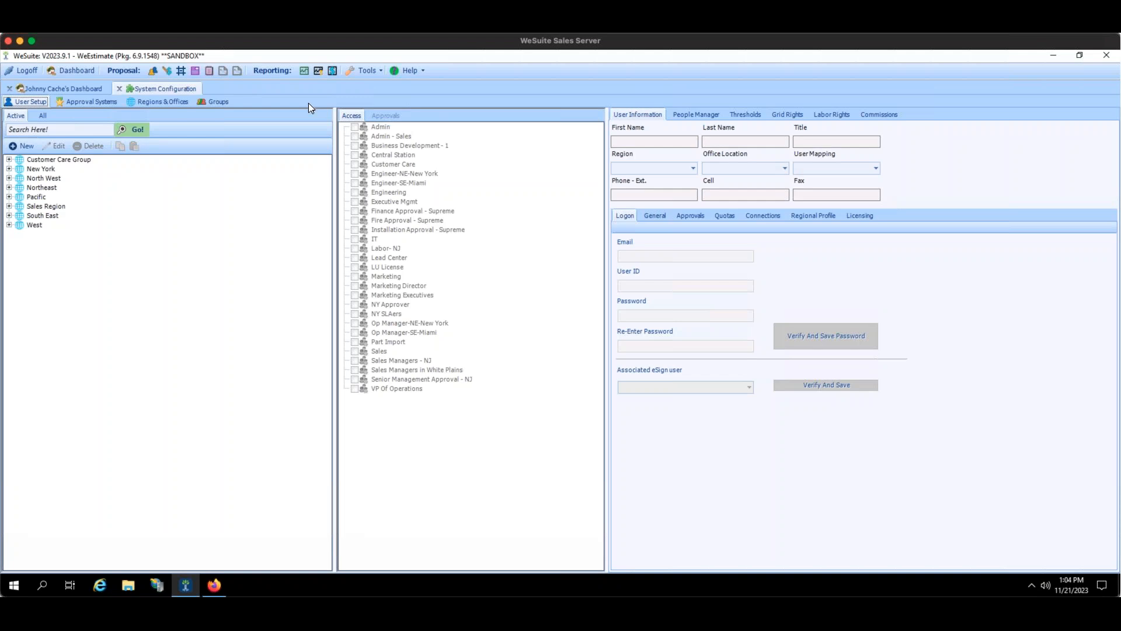
click(147, 103)
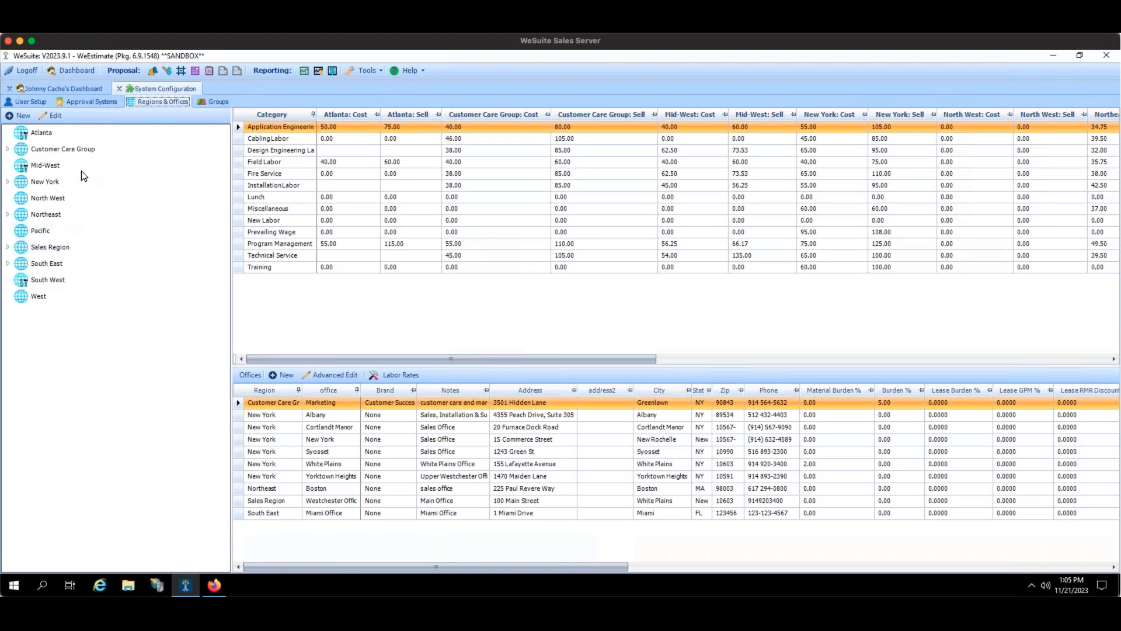
Select the New York region in the tree and start editing it.
click(49, 181)
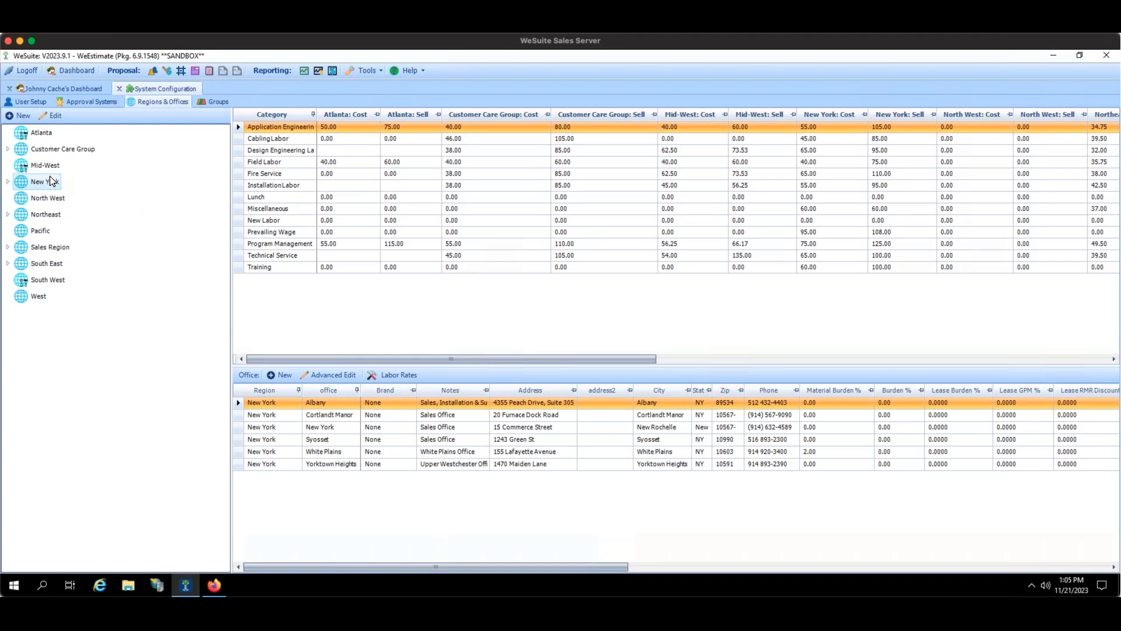
click(50, 116)
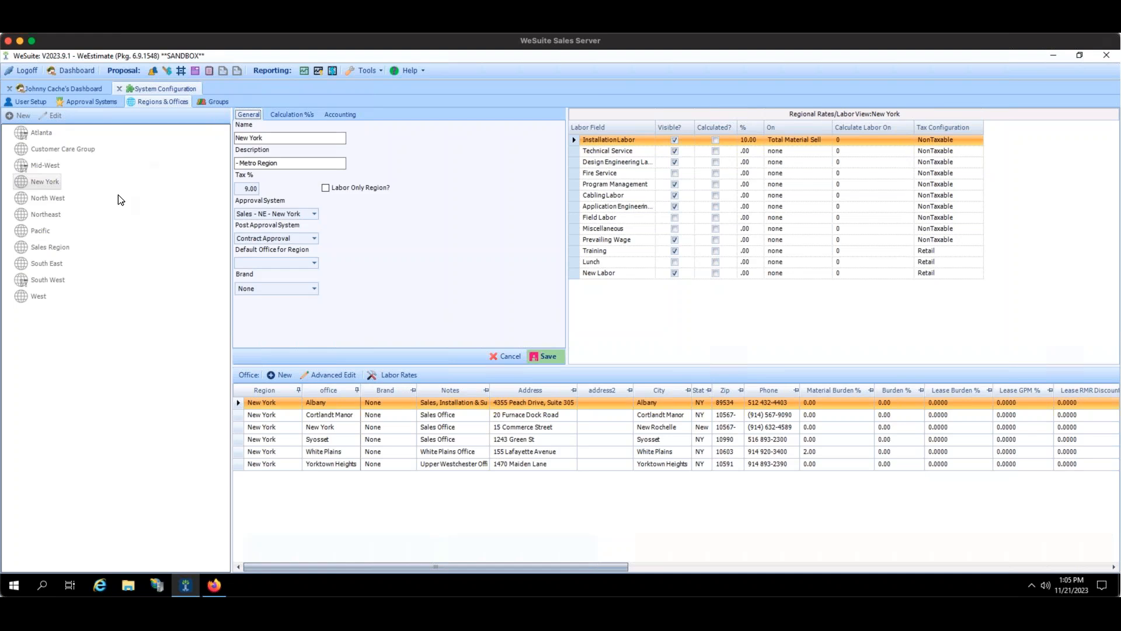
Review the Albany office's RCM Outright Discounts, Annual RMR and Labor Difficulty tabs, then its lease options.
click(342, 377)
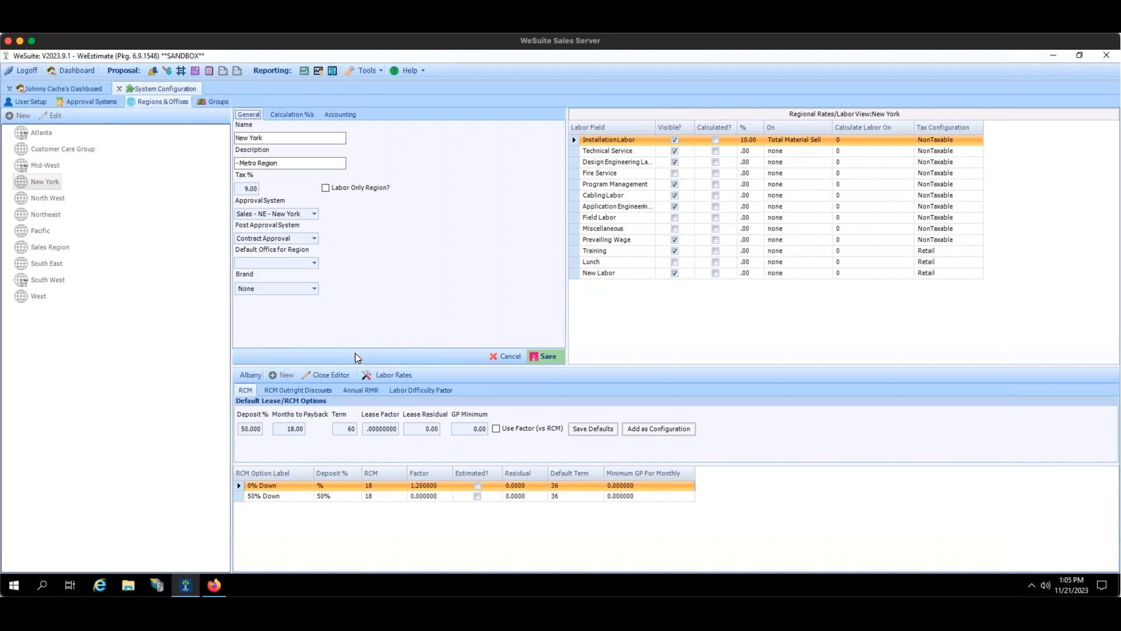
click(268, 391)
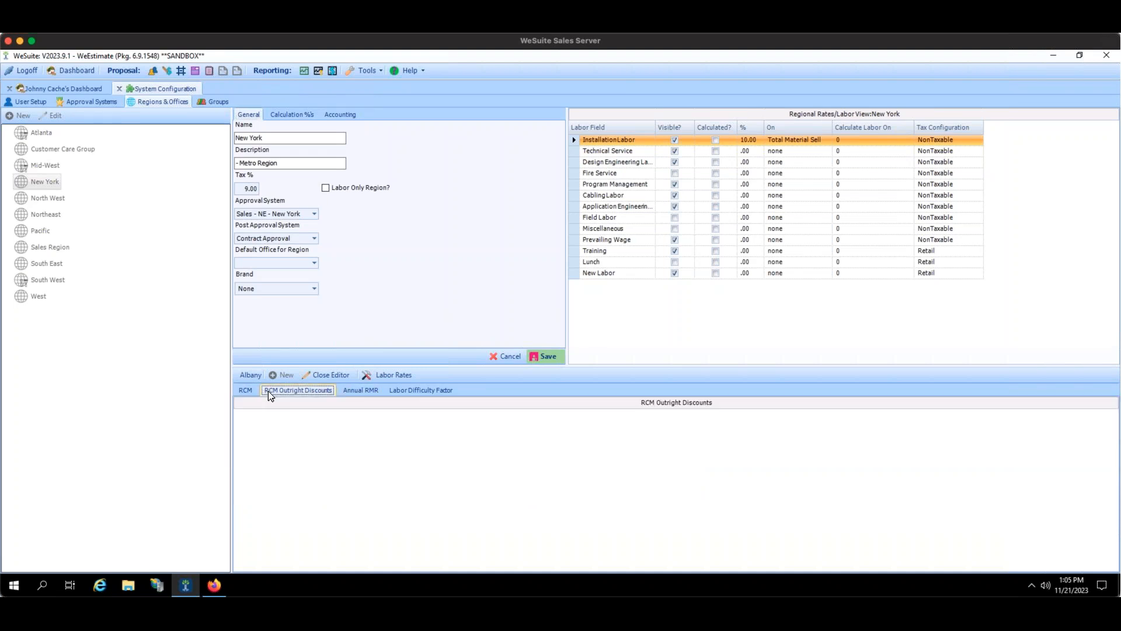
click(358, 390)
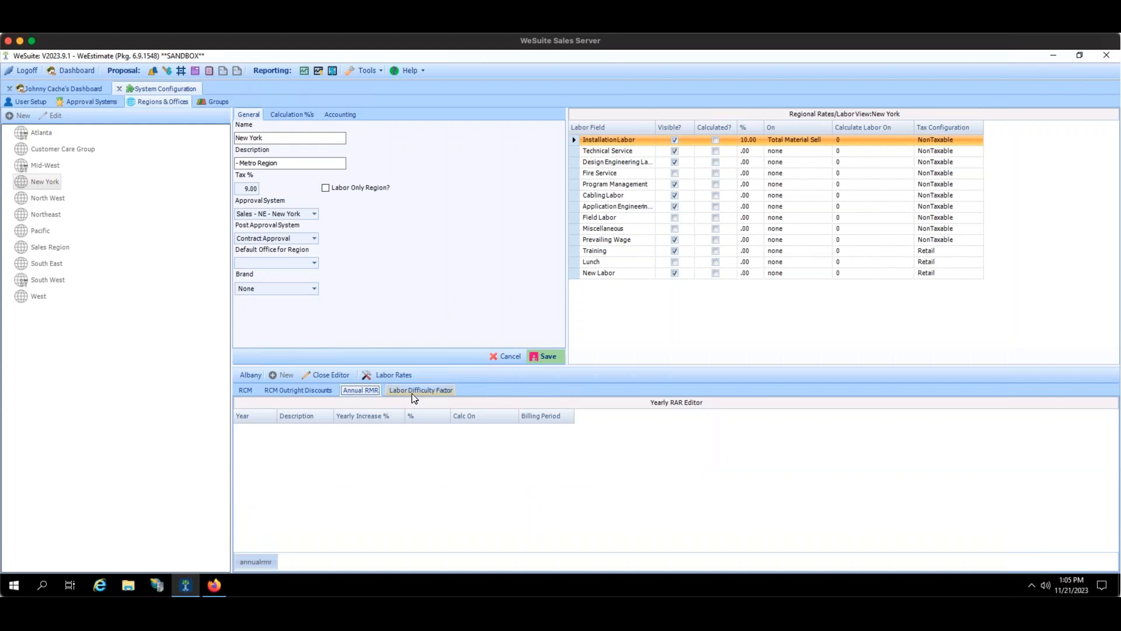
click(412, 394)
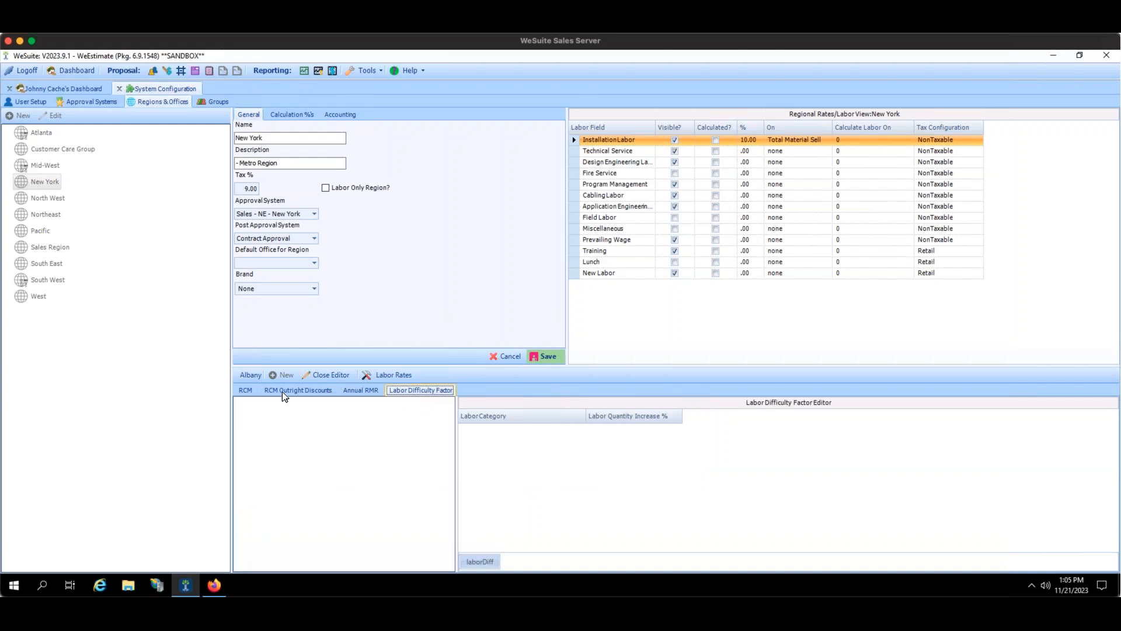
click(251, 391)
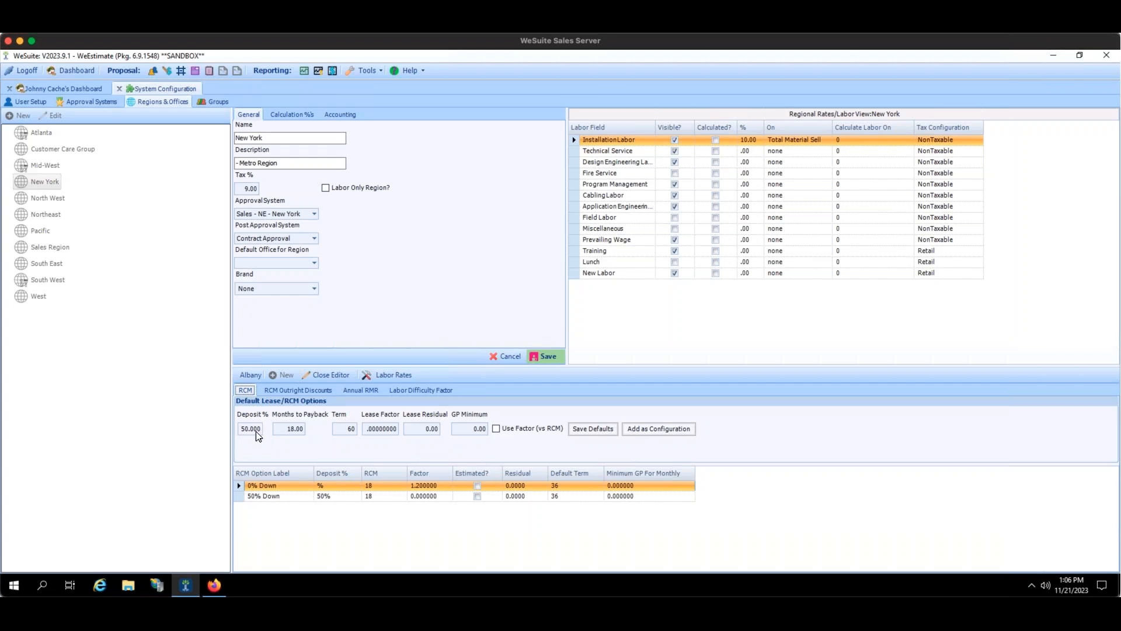
click(279, 430)
Check the 60 lease term, then cancel the New York region edits without saving.
click(351, 430)
click(507, 356)
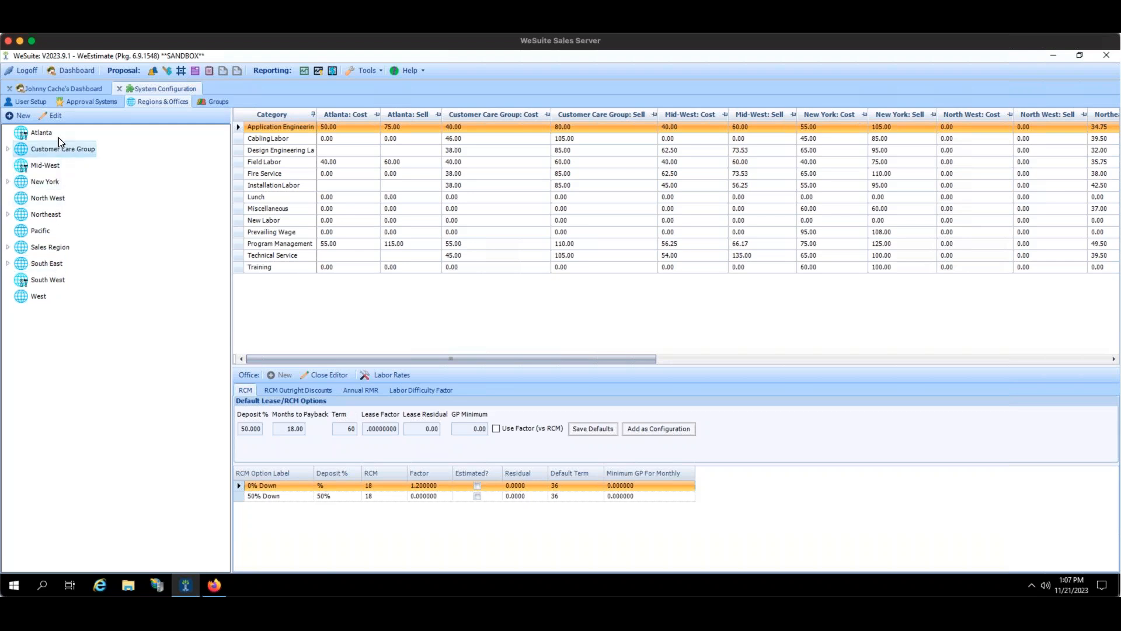
View the Customer Care Group Marketing office's 50% Lease Option, then cancel without saving.
click(57, 119)
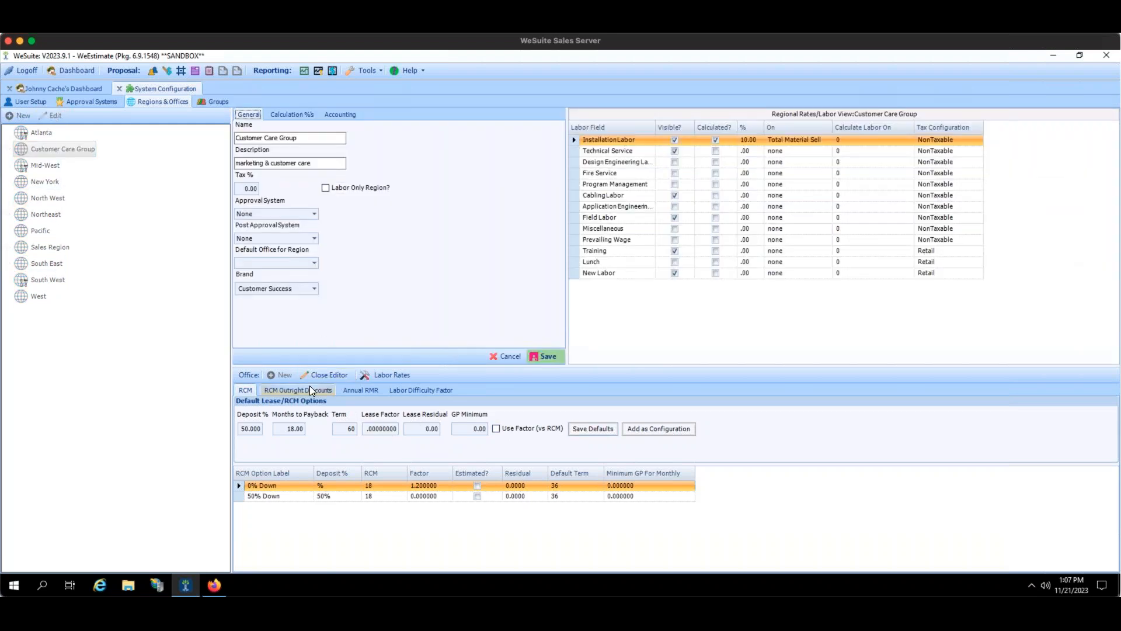
click(495, 356)
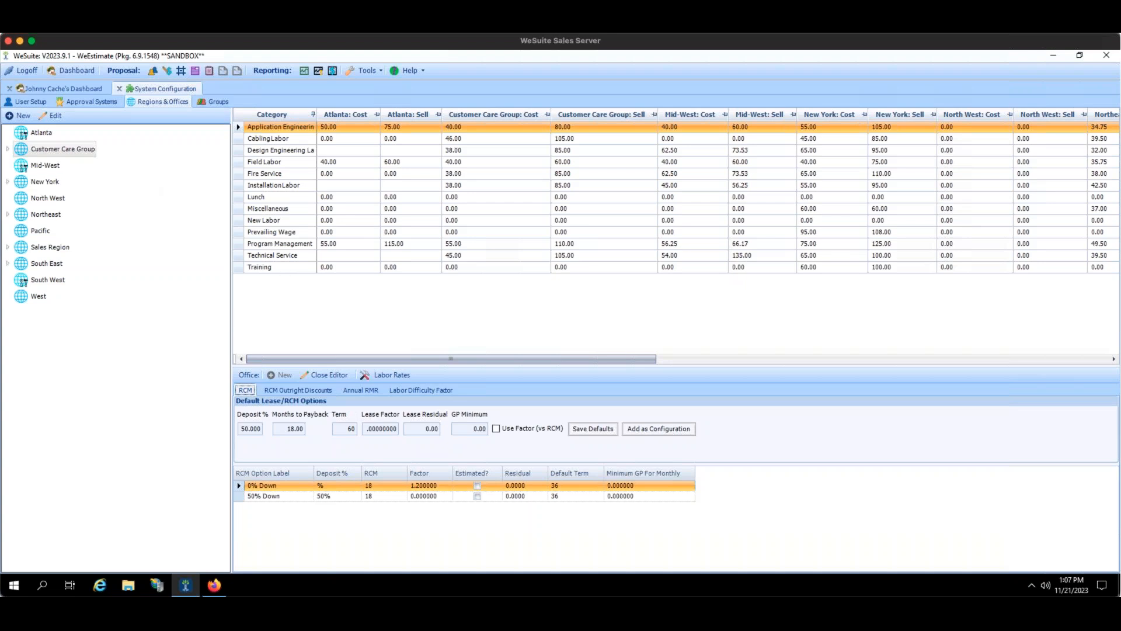
click(324, 376)
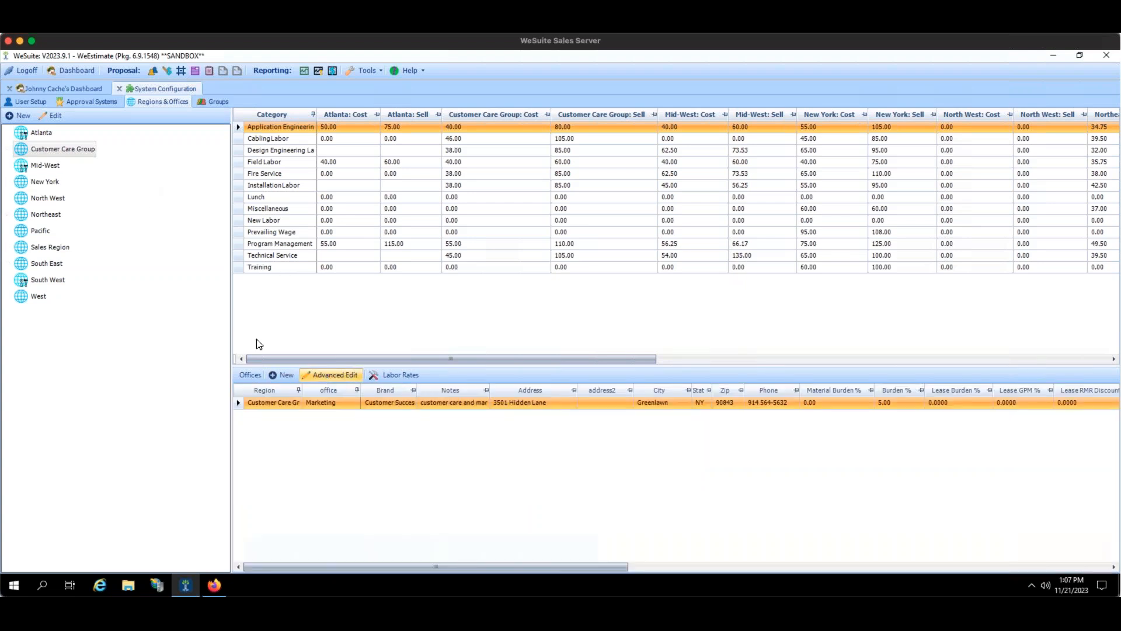
click(60, 118)
click(312, 373)
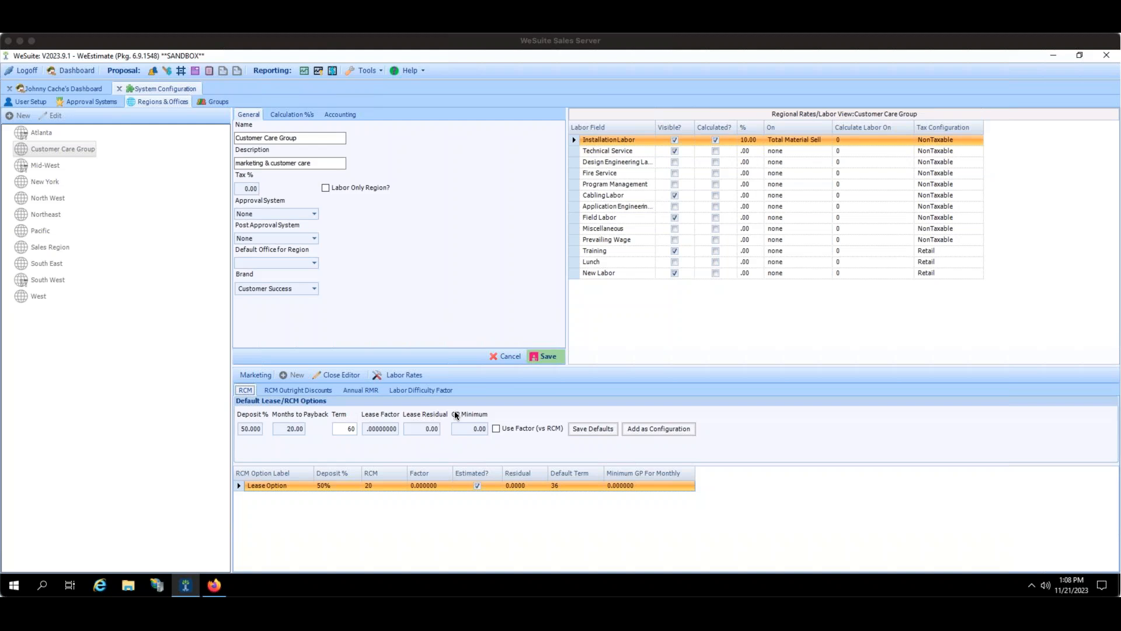
click(509, 360)
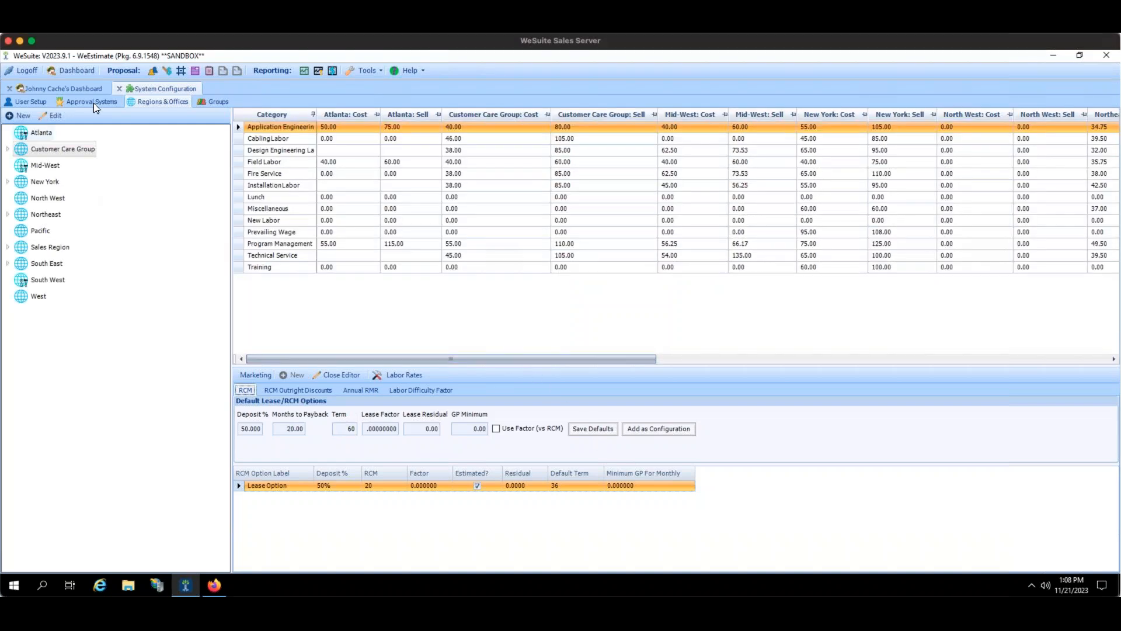
Close System Configuration and open proposal 21859's Glenn's Gardens Main Location estimate.
click(120, 88)
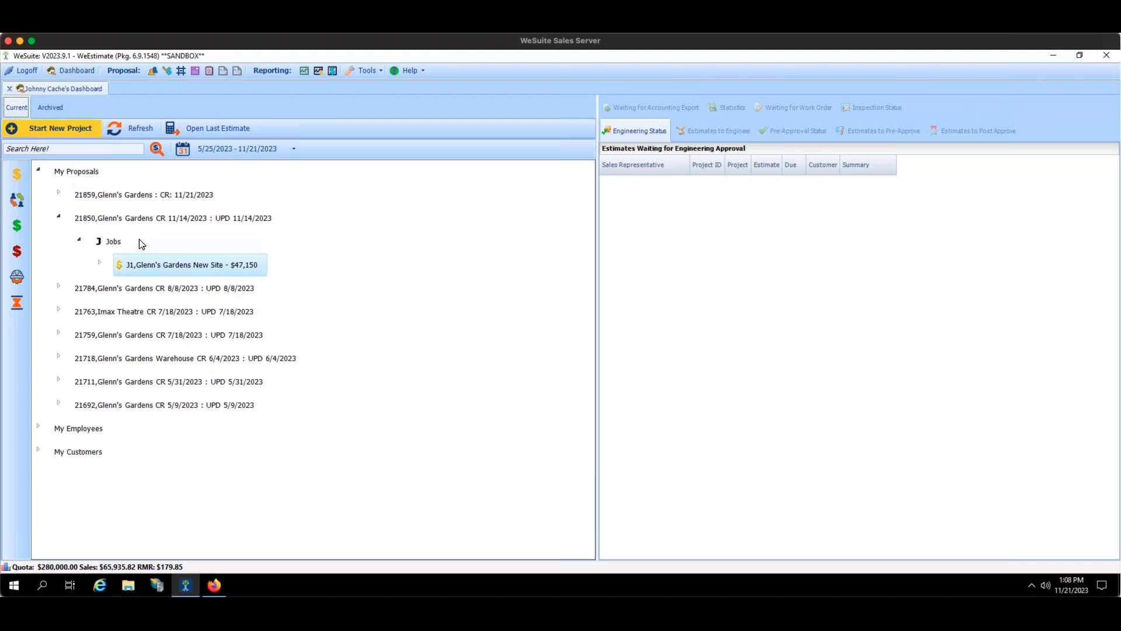
click(58, 194)
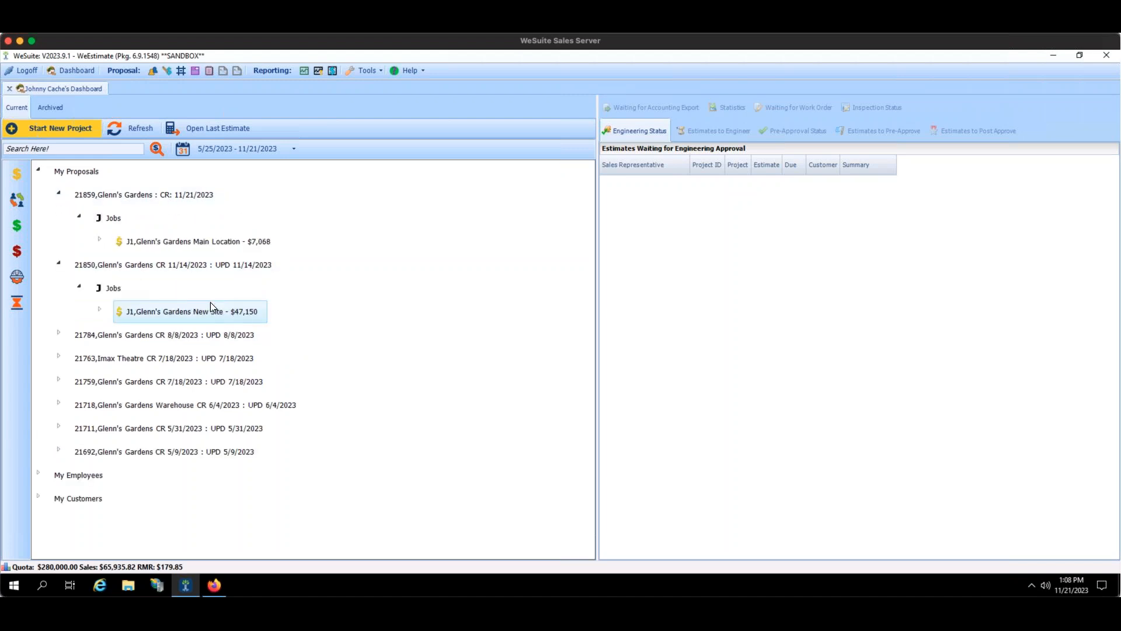
double_click(157, 240)
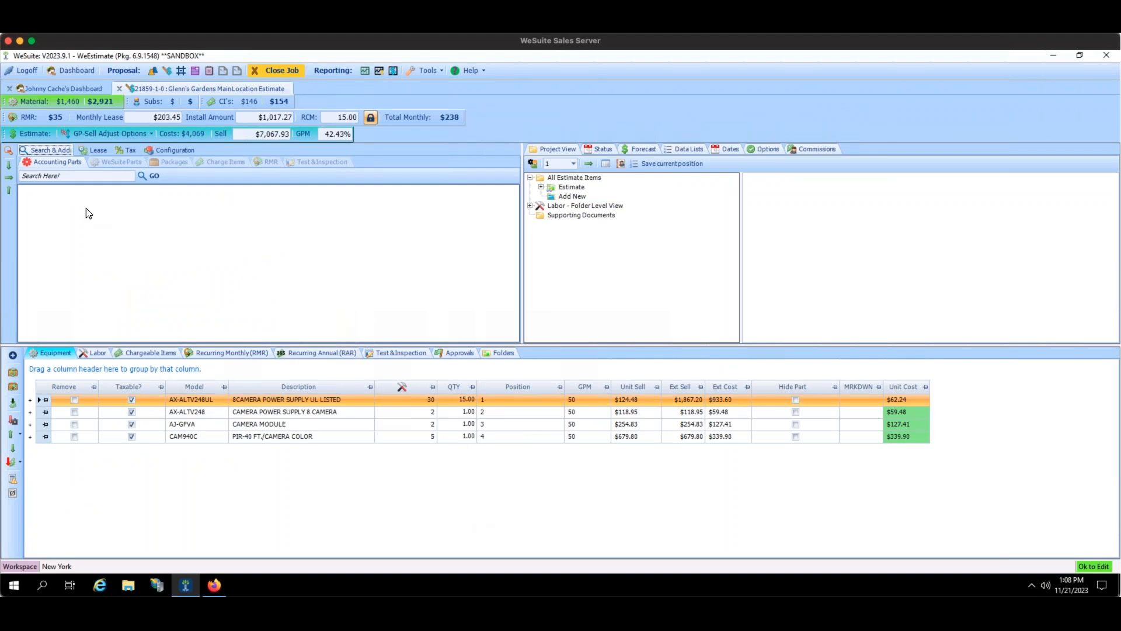
Browse the Packages, Charge Items and RMR lists, then view Lease options and exclude 3 Year Lease.
click(173, 163)
click(233, 162)
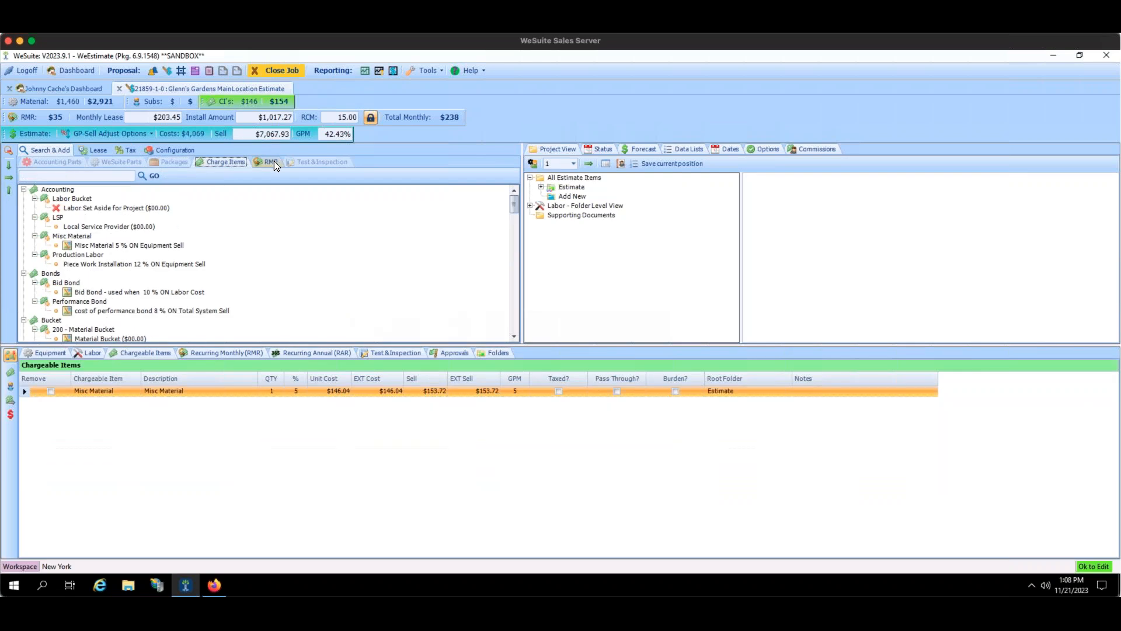
click(271, 162)
click(211, 163)
click(263, 164)
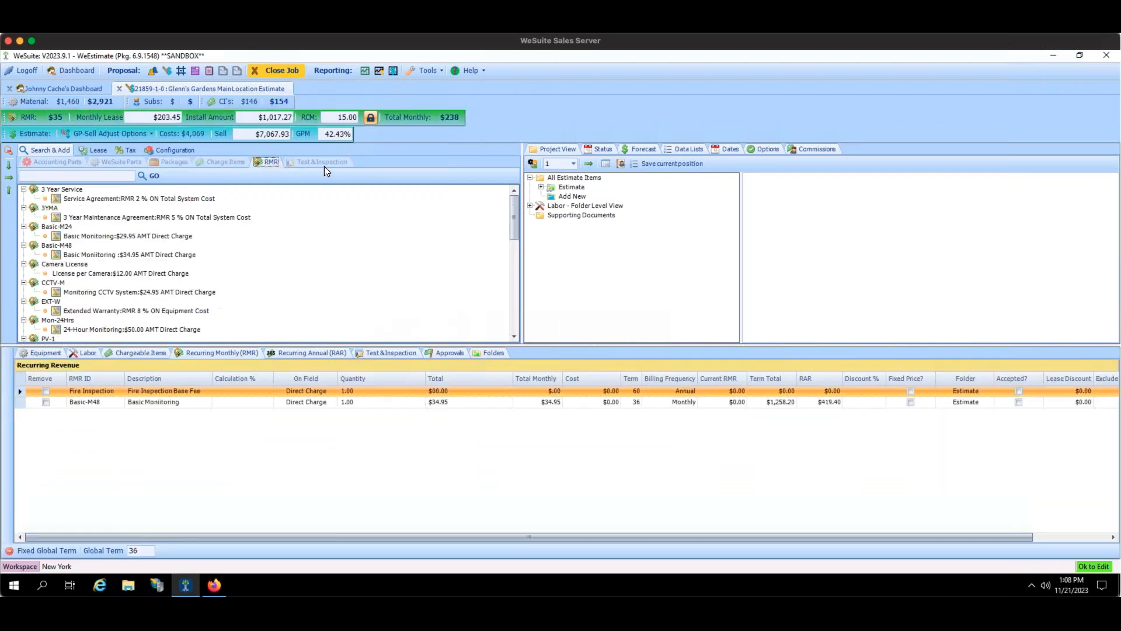
click(104, 153)
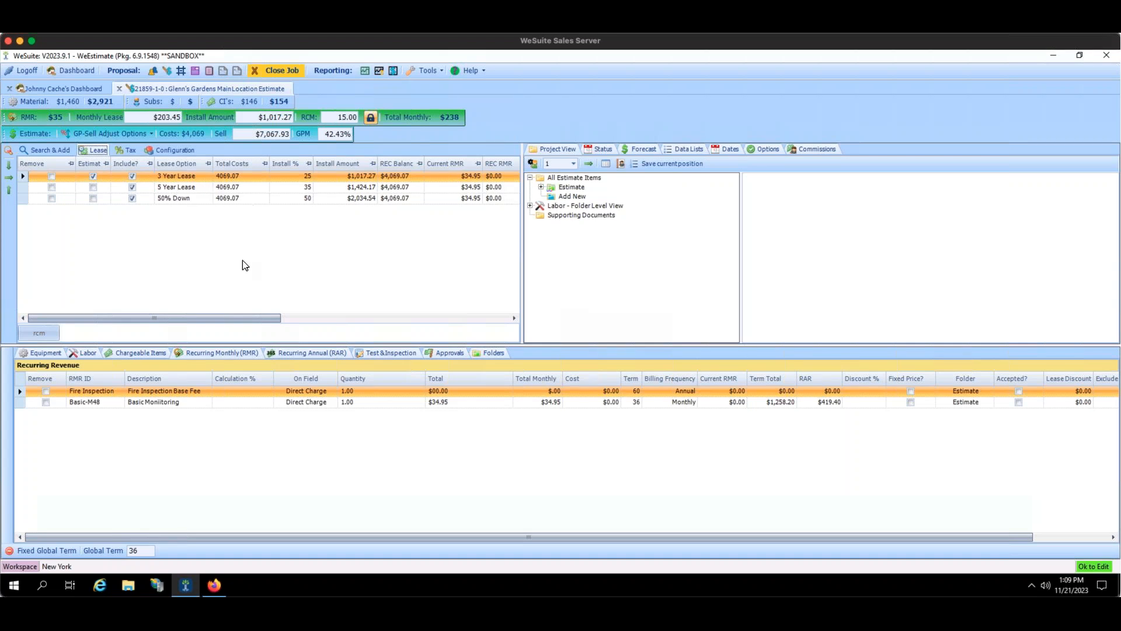
click(134, 197)
click(132, 186)
click(133, 178)
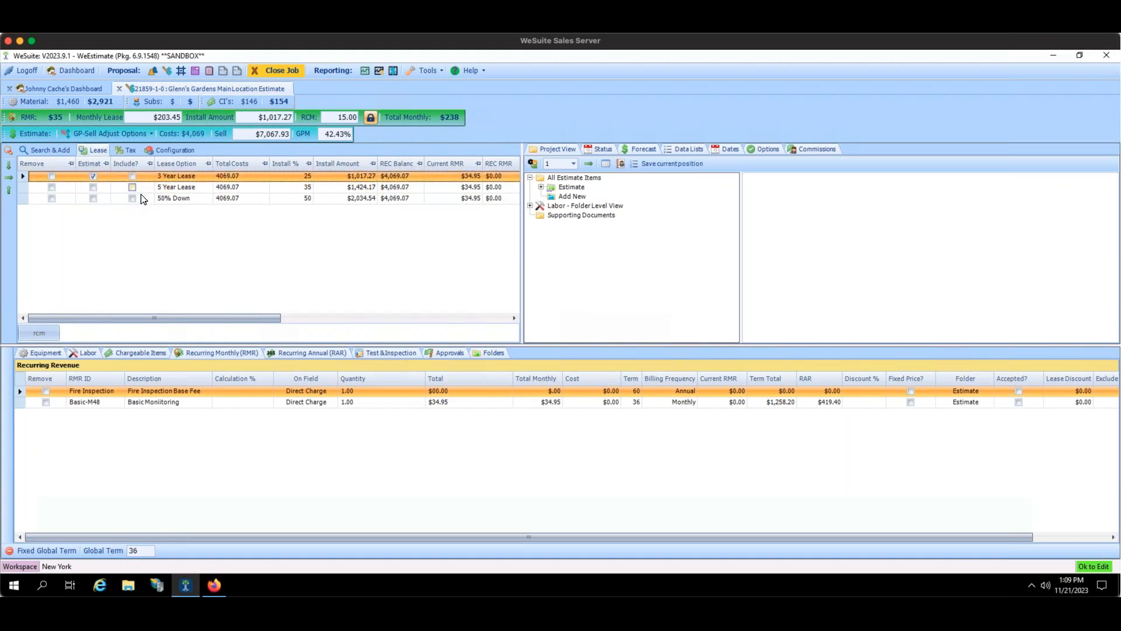
click(100, 179)
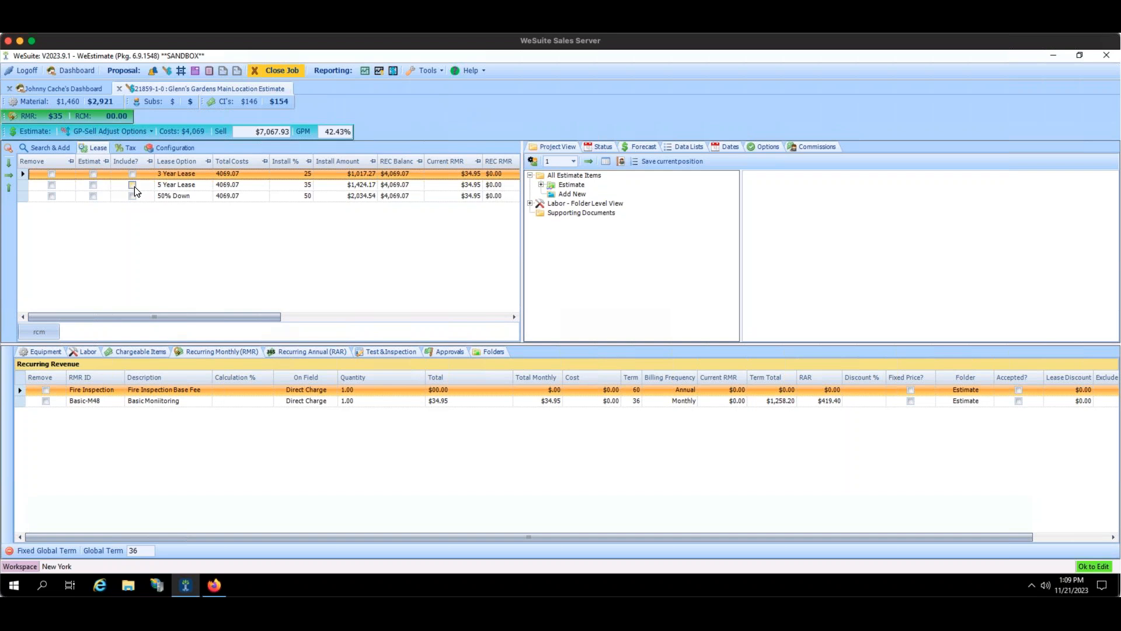
click(93, 174)
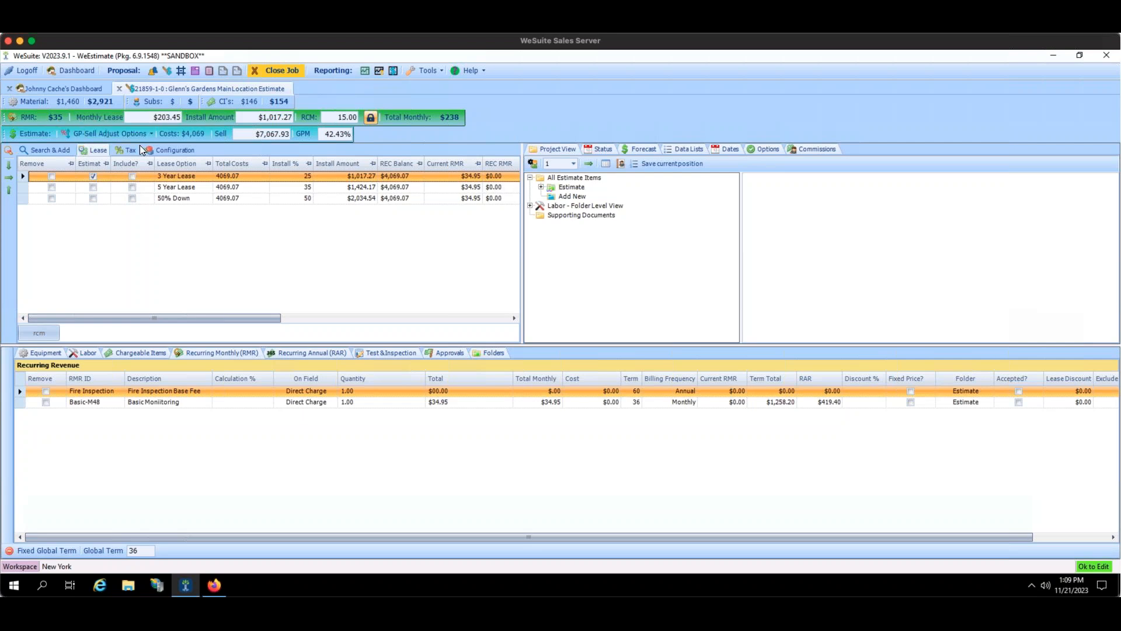
click(133, 177)
click(134, 187)
click(133, 198)
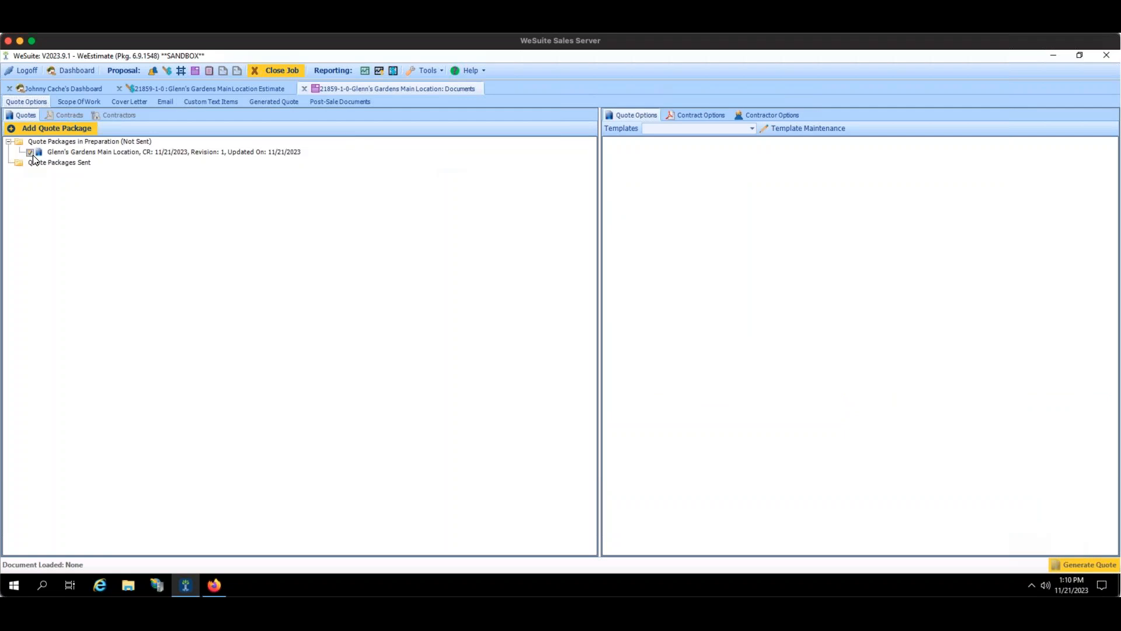
Tick the Glenn's Gardens Main Location quote package, review its Quote Options, and generate the quote.
click(32, 154)
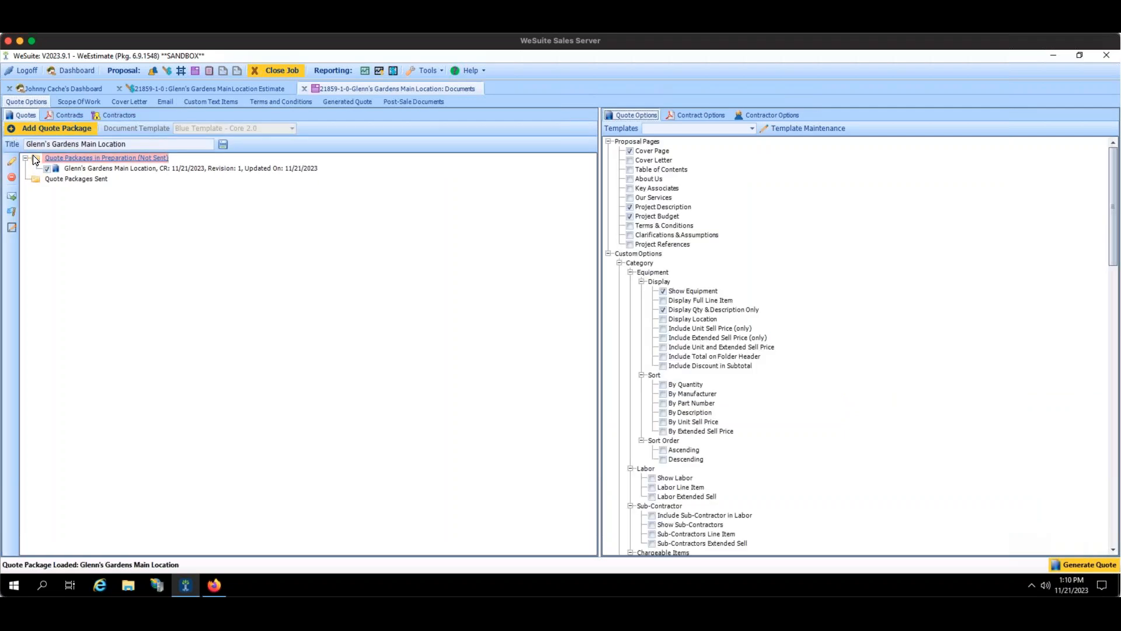
scroll(1102, 295, down, 10)
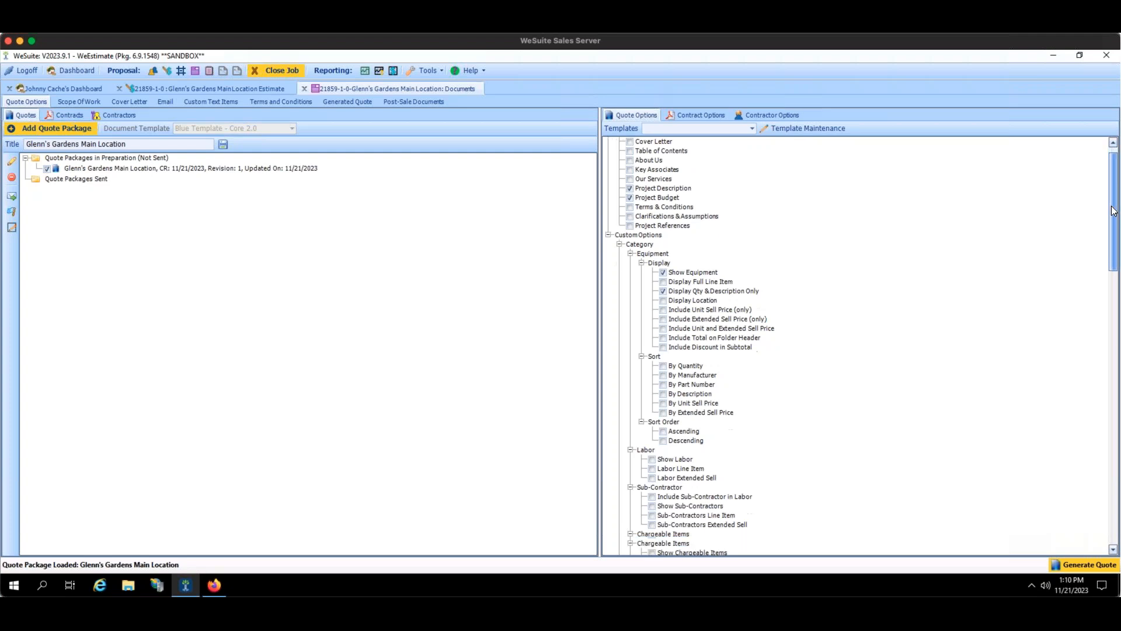
scroll(1098, 316, down, 9)
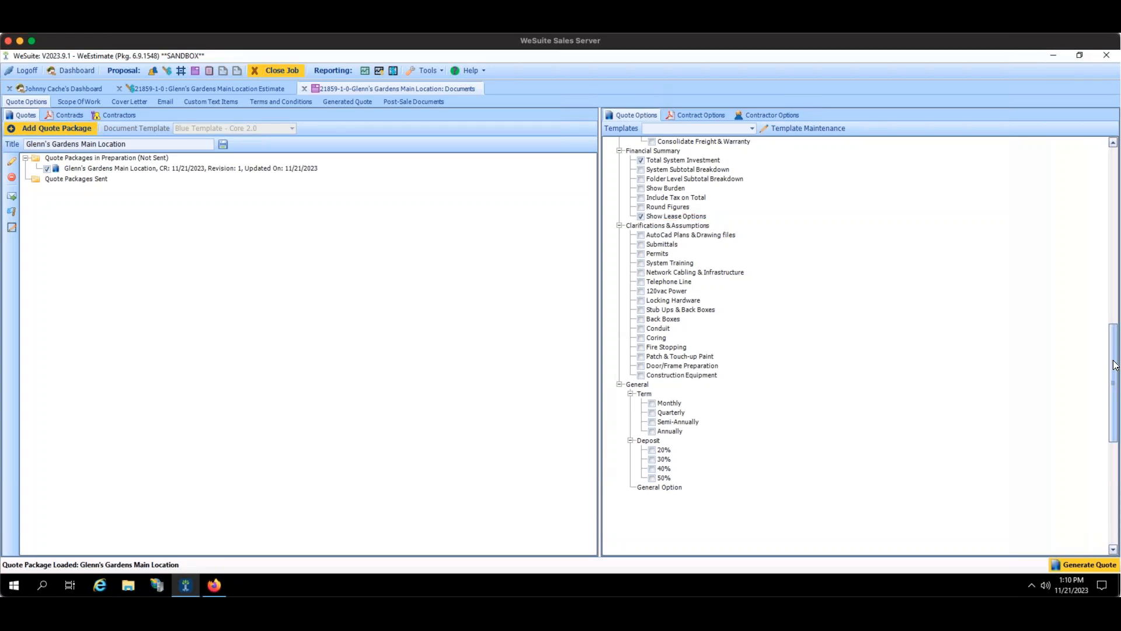
scroll(851, 413, up, 5)
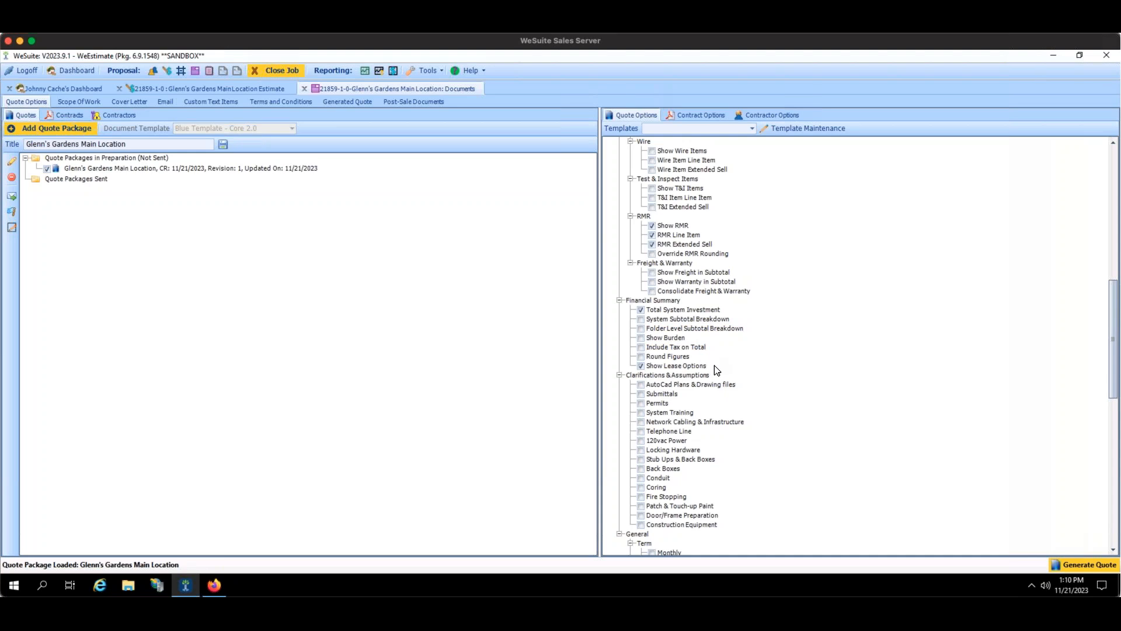
click(1068, 566)
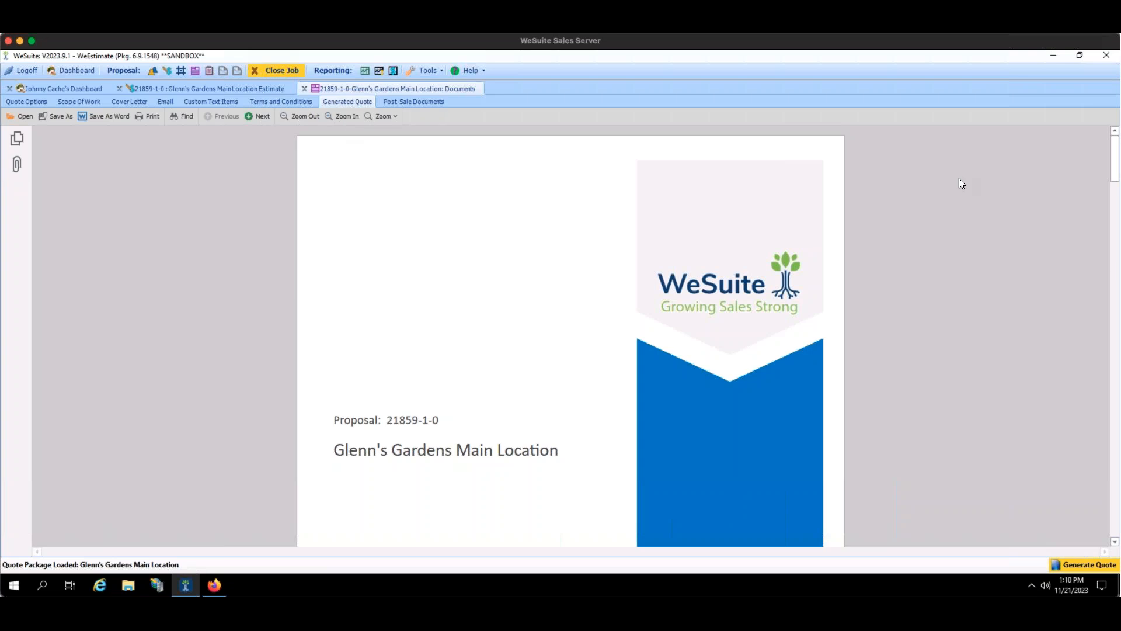
Scroll the generated quote down to page 5, the Investment financial summary.
mouse_move(1116, 161)
mouse_down()
mouse_move(1116, 185)
mouse_move(1114, 168)
mouse_up()
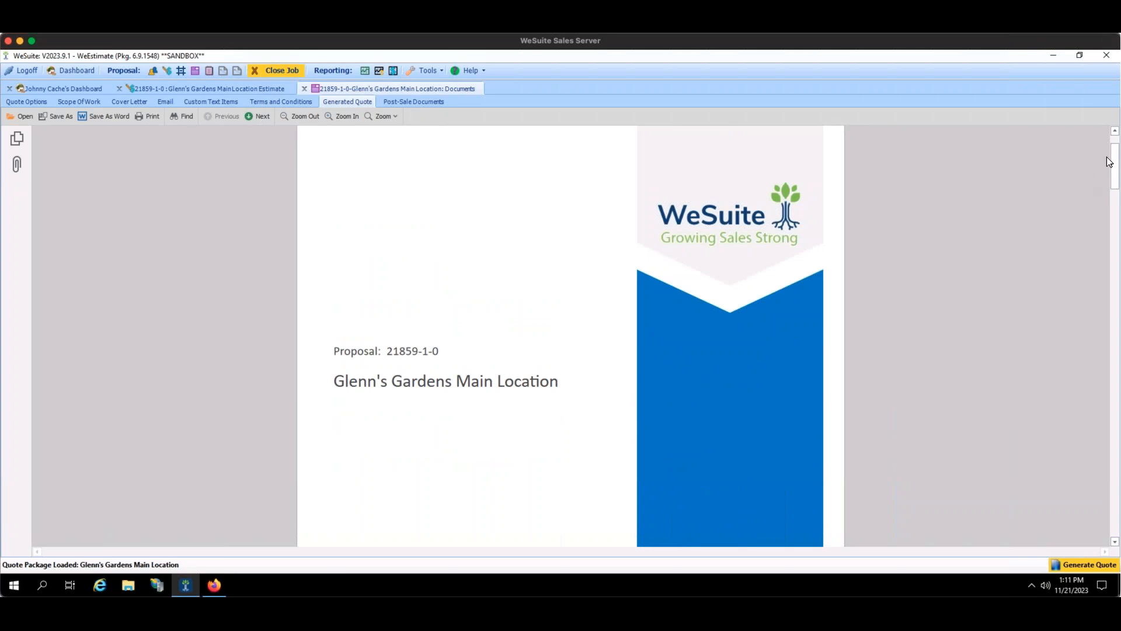
drag(1114, 165, 1064, 458)
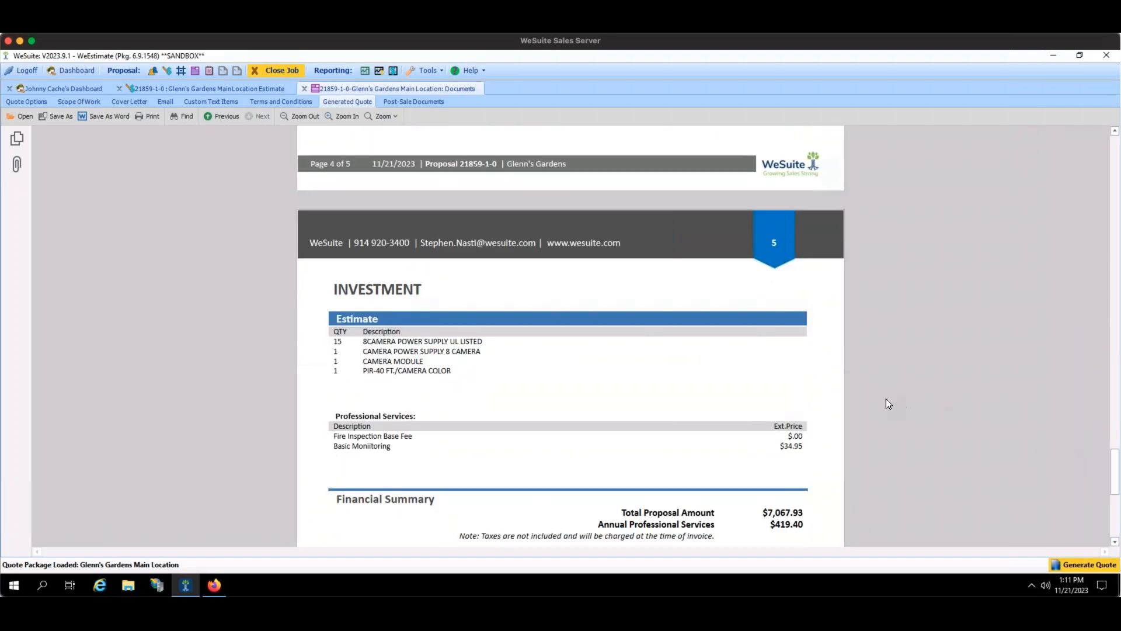
scroll(887, 397, down, 3)
scroll(822, 362, up, 2)
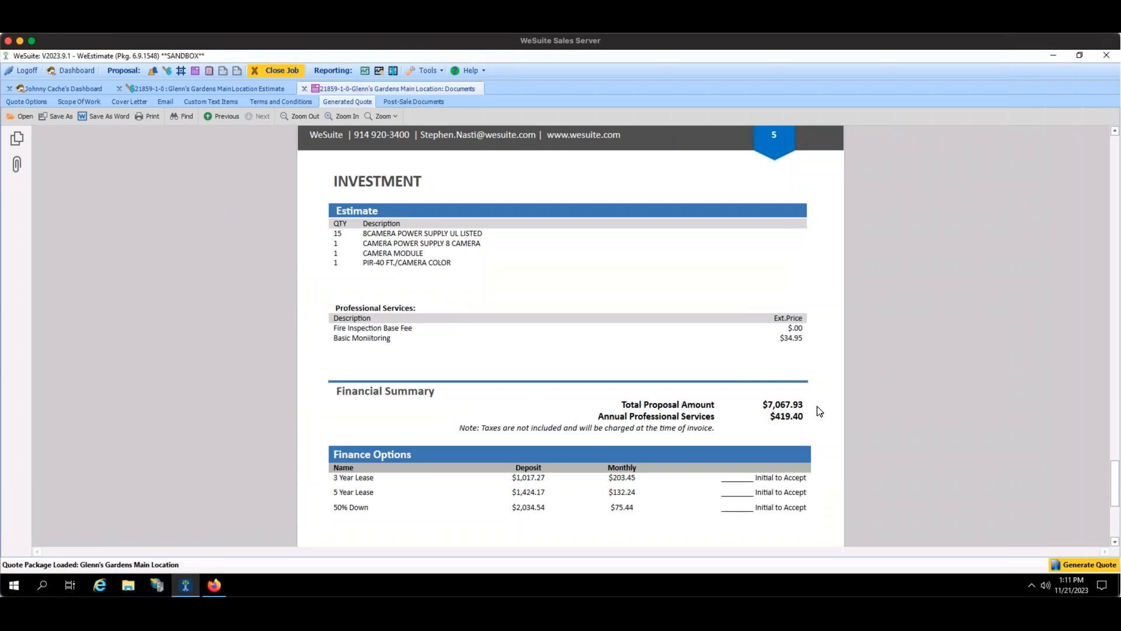
scroll(506, 441, down, 3)
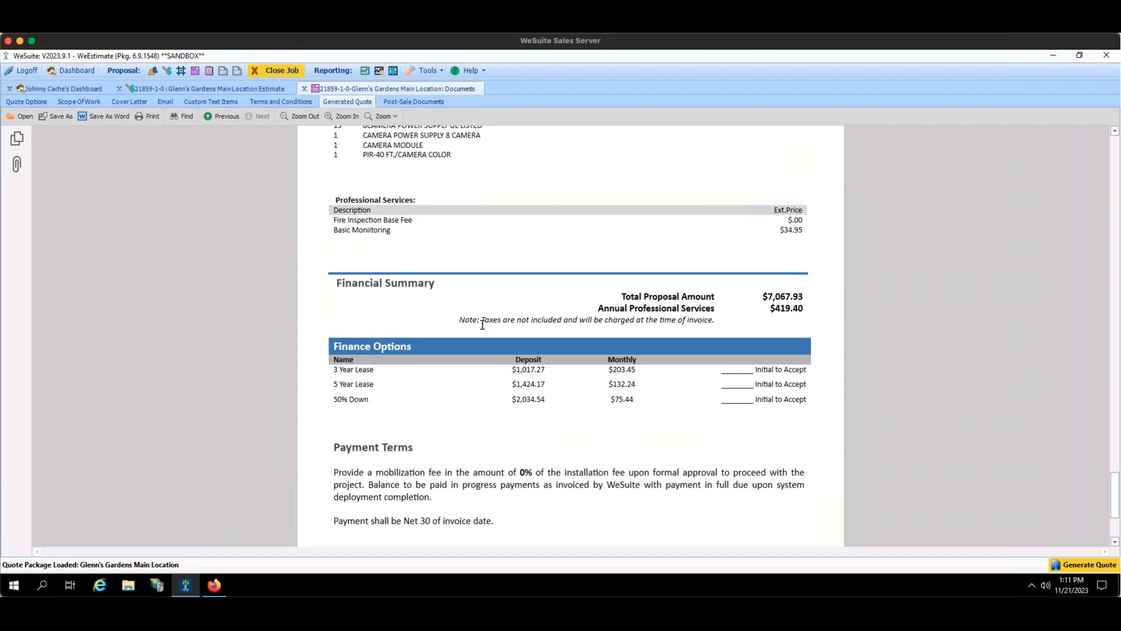
drag(374, 370, 327, 403)
drag(548, 376, 490, 369)
click(491, 369)
drag(605, 368, 637, 374)
scroll(531, 458, down, 1)
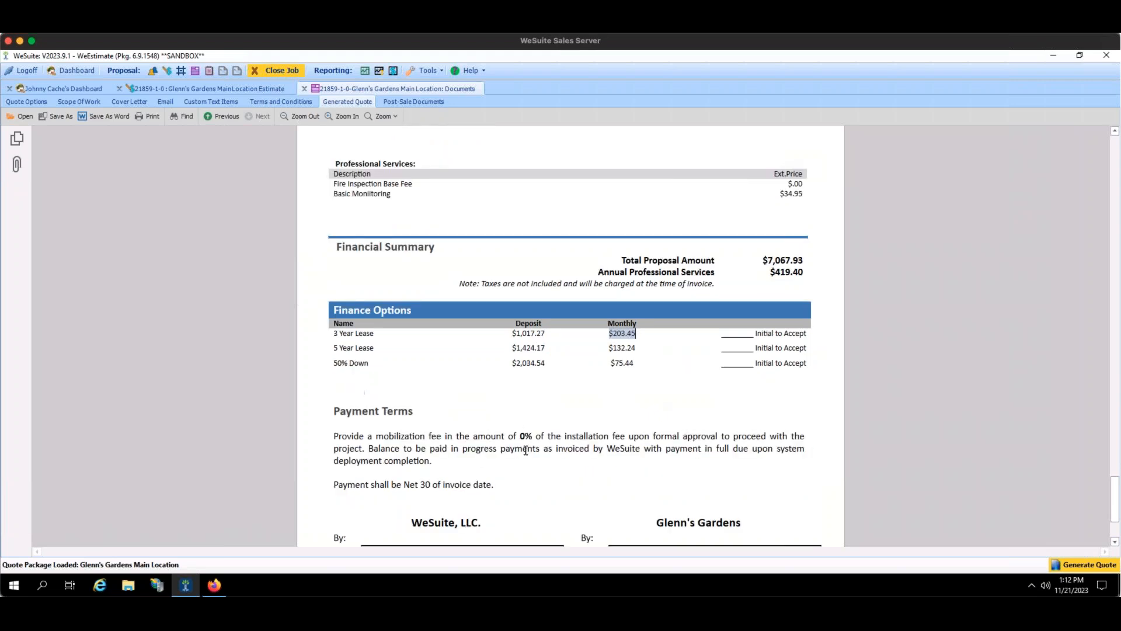
drag(494, 485, 317, 437)
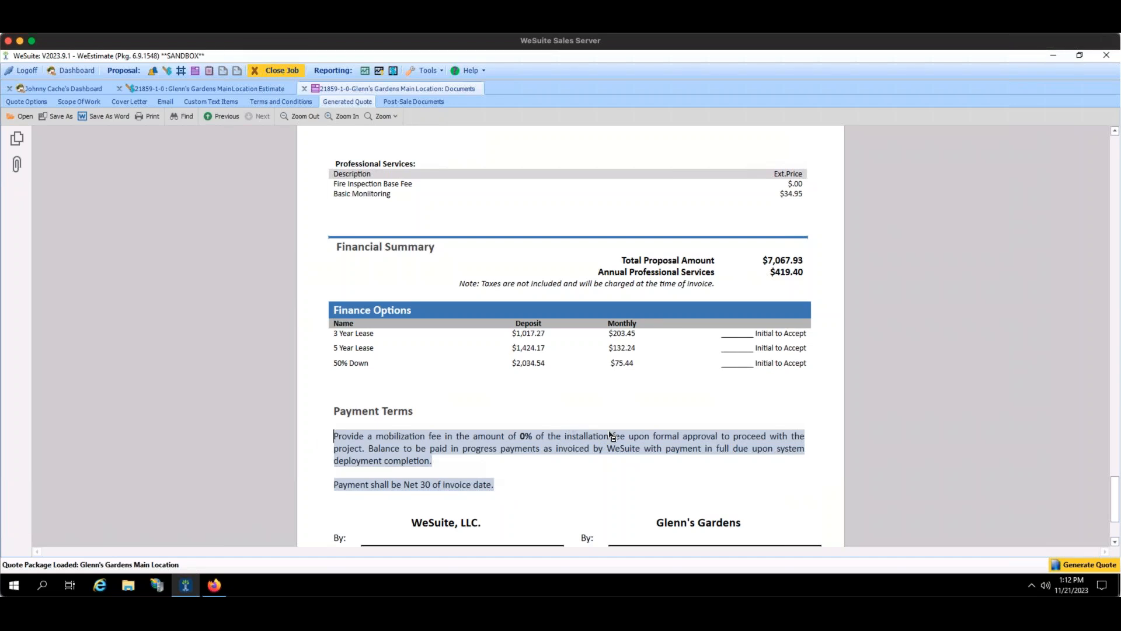
click(736, 332)
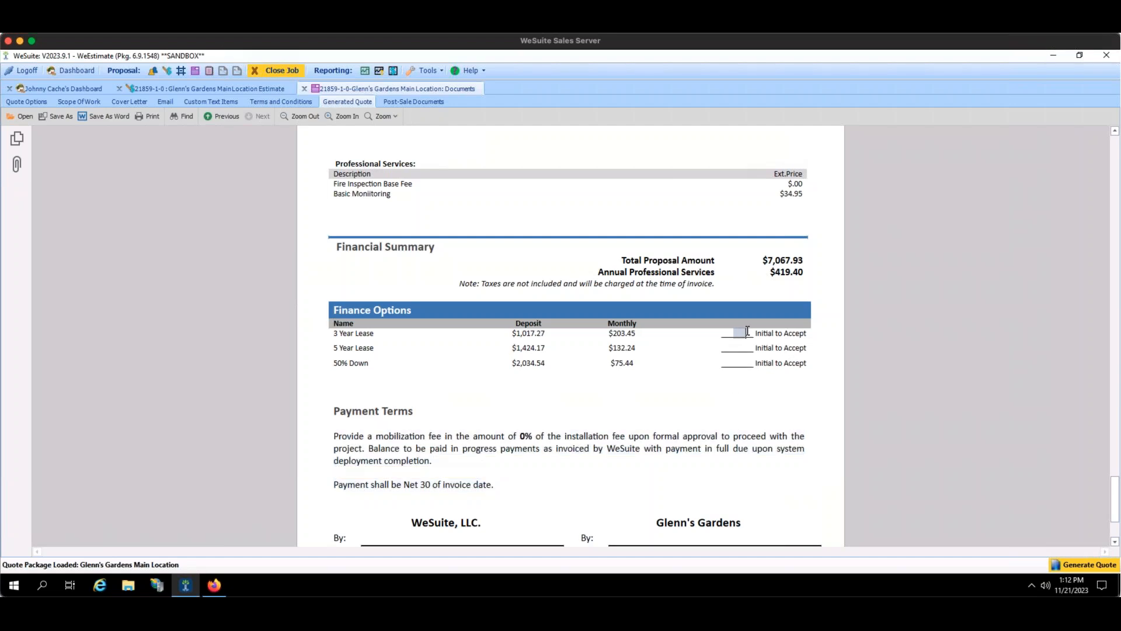
click(735, 348)
click(739, 363)
scroll(656, 346, down, 2)
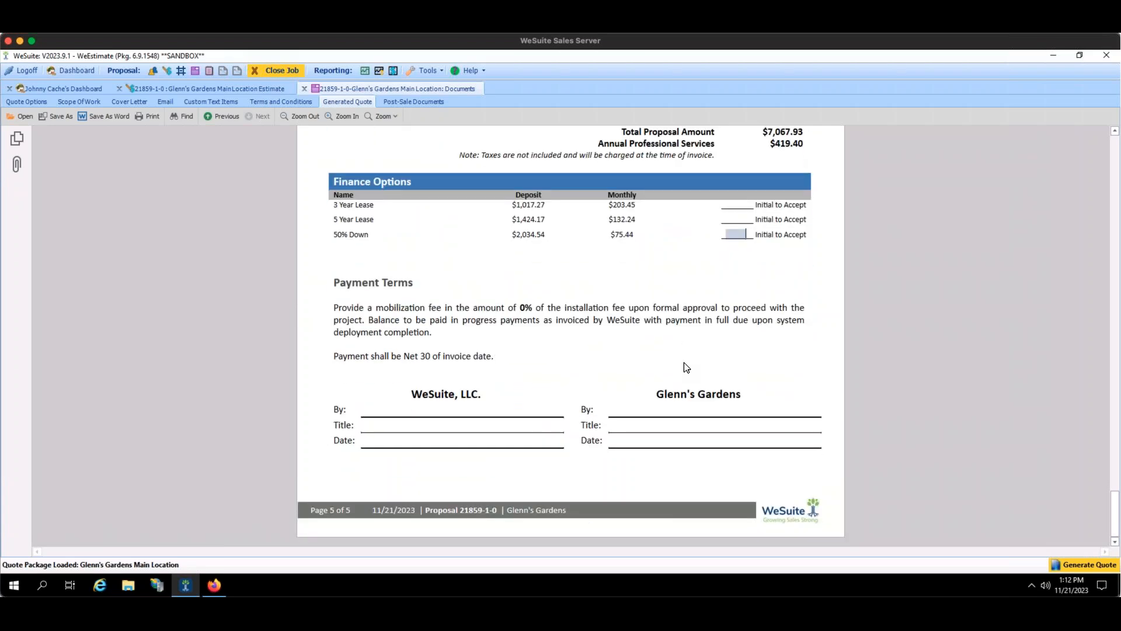
scroll(685, 366, up, 3)
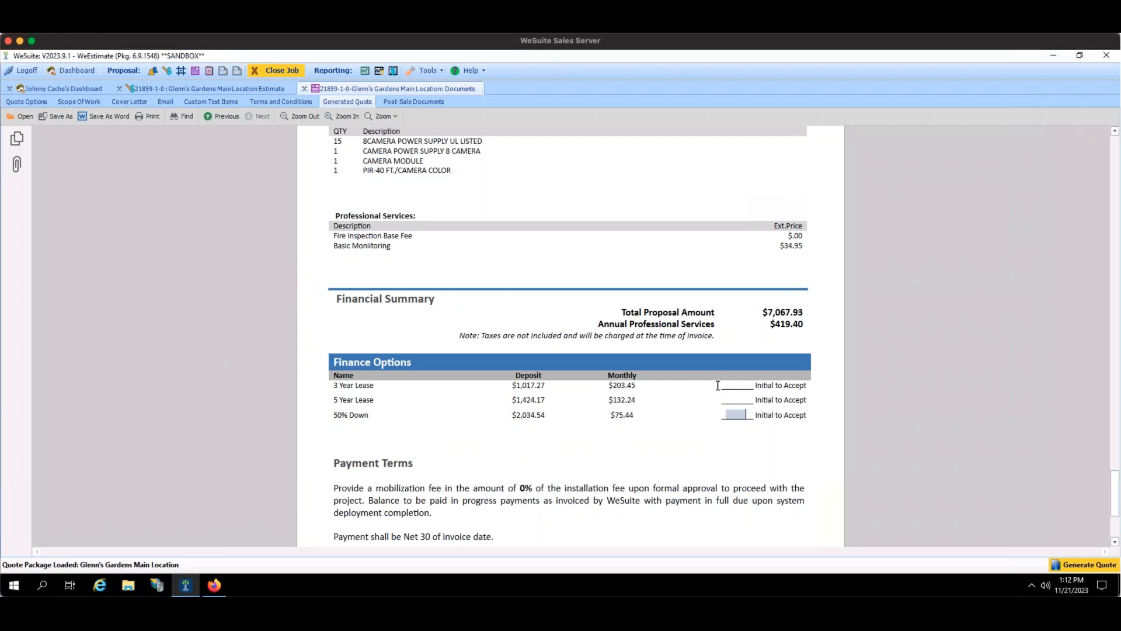
Switch from the Quote Options checklist back to the 21859-1-0 Glenn's Gardens estimate's lease grid.
click(39, 104)
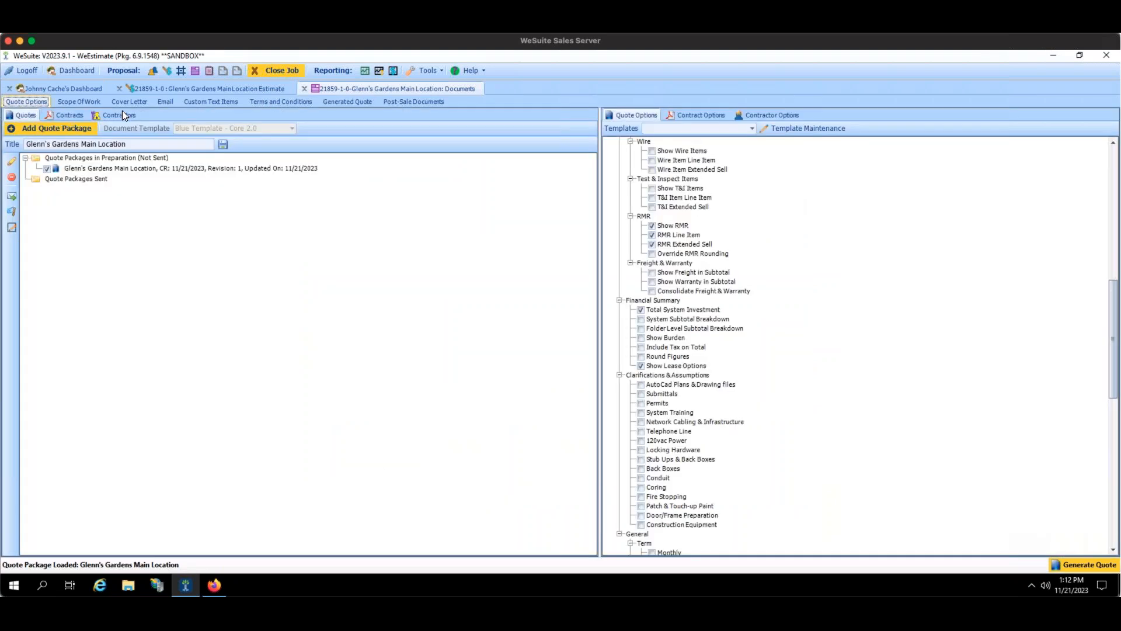
click(182, 86)
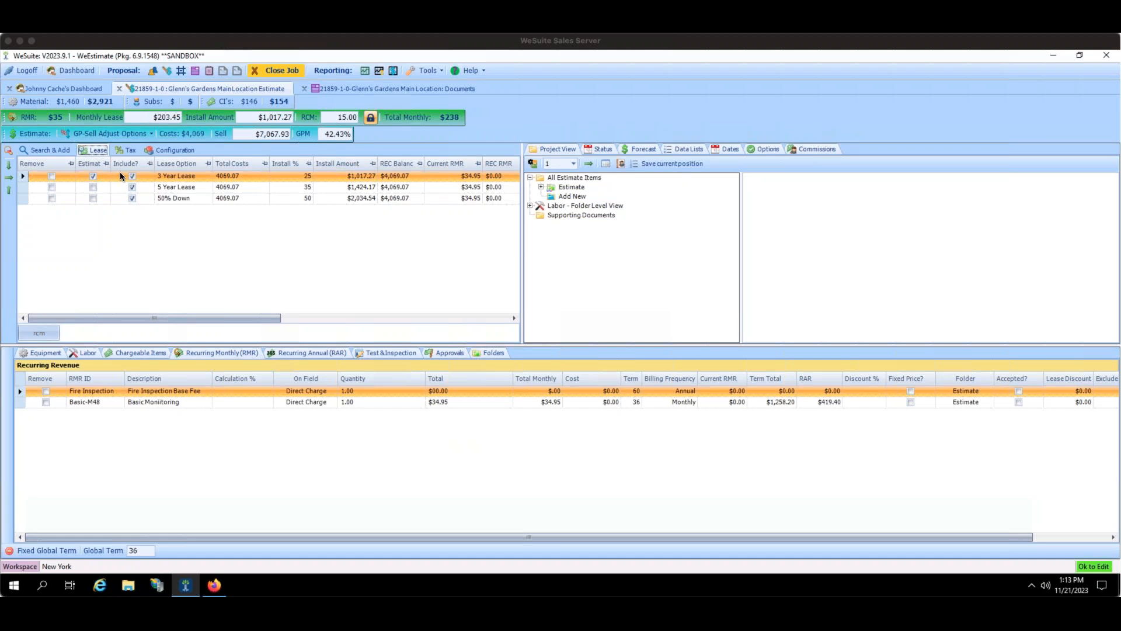
click(51, 174)
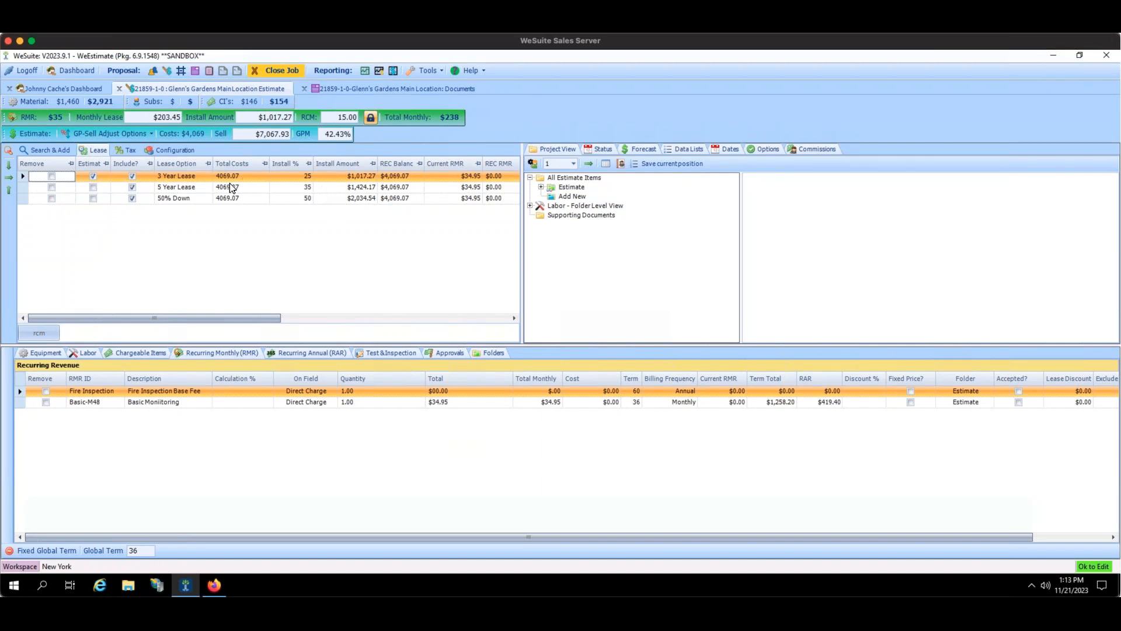
Review the 5 Year Lease install amount and install percentage.
click(342, 188)
click(300, 187)
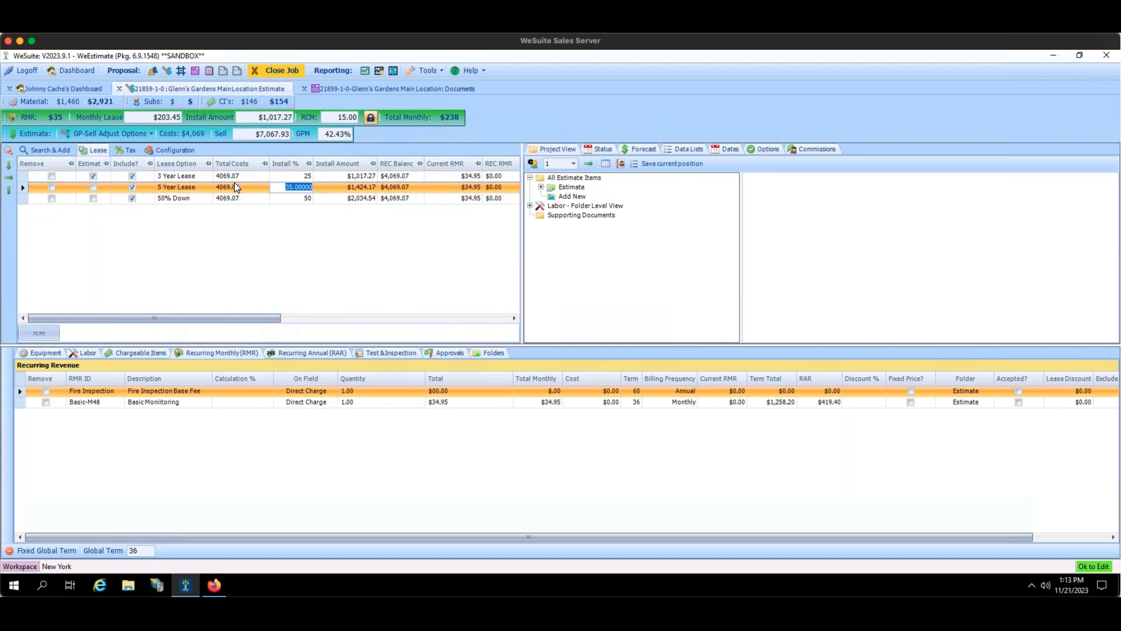
click(344, 185)
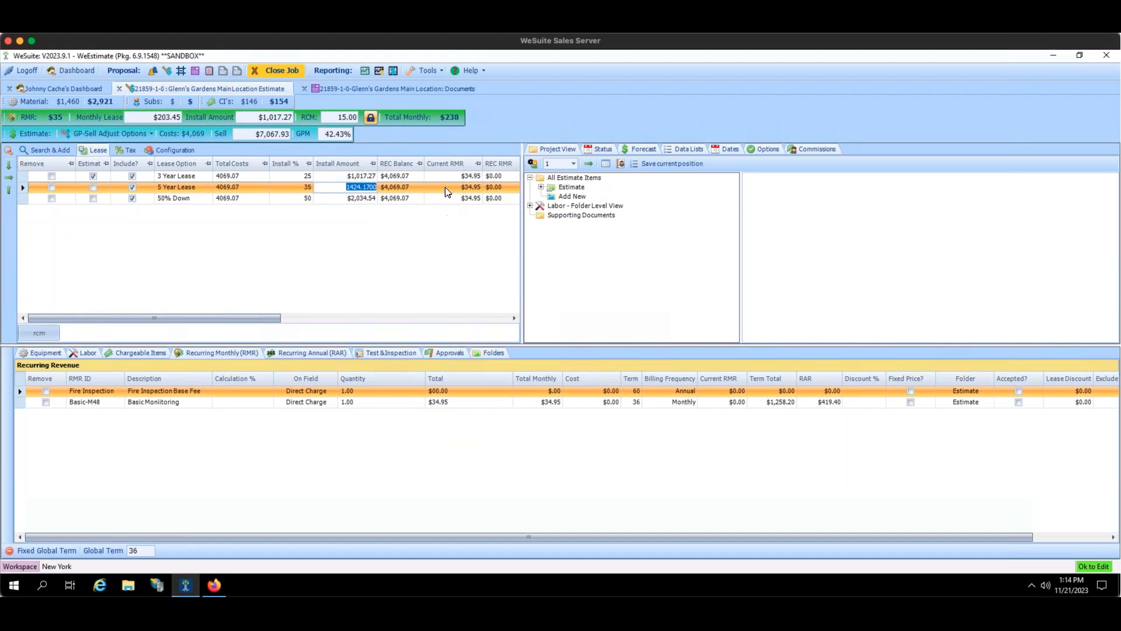
Scroll the lease grid back left and add a new lease option row below 50% Down.
drag(242, 321, 482, 311)
drag(111, 320, 31, 321)
click(27, 331)
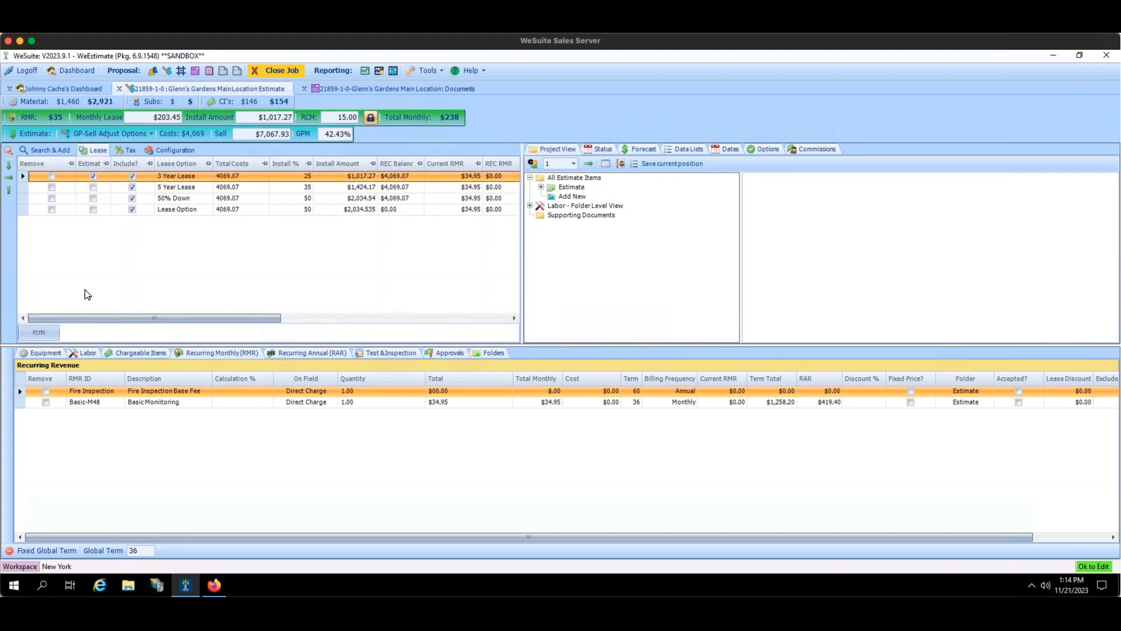
Include the new lease row in the quote and name it '10 Year Lease'.
click(132, 209)
click(173, 209)
text(1)
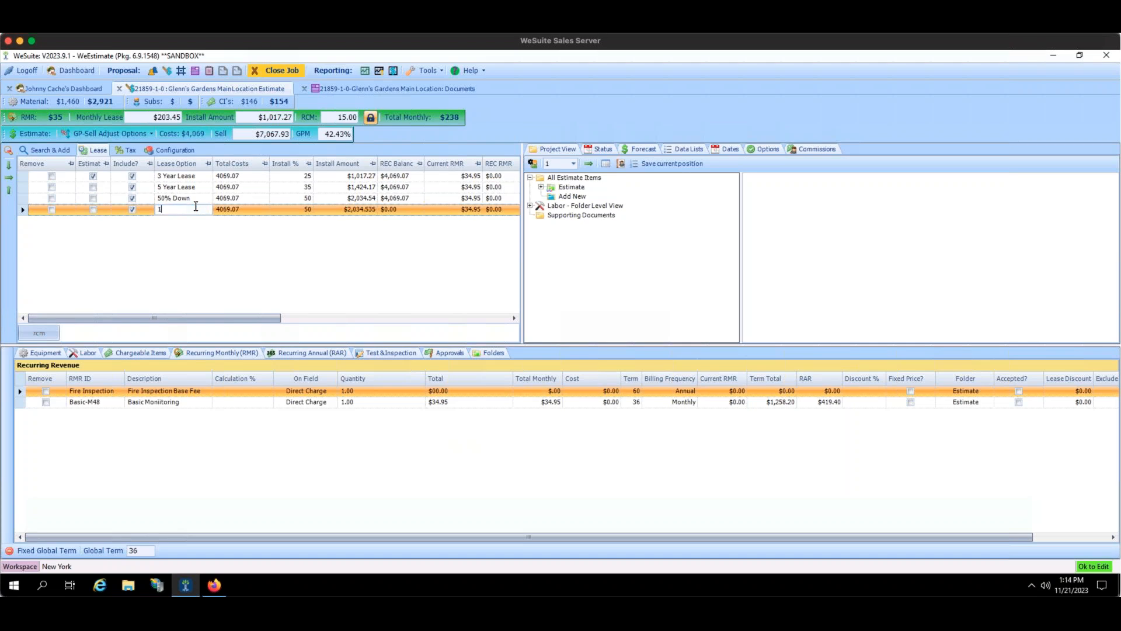
text(0 Year Lease)
key(Return)
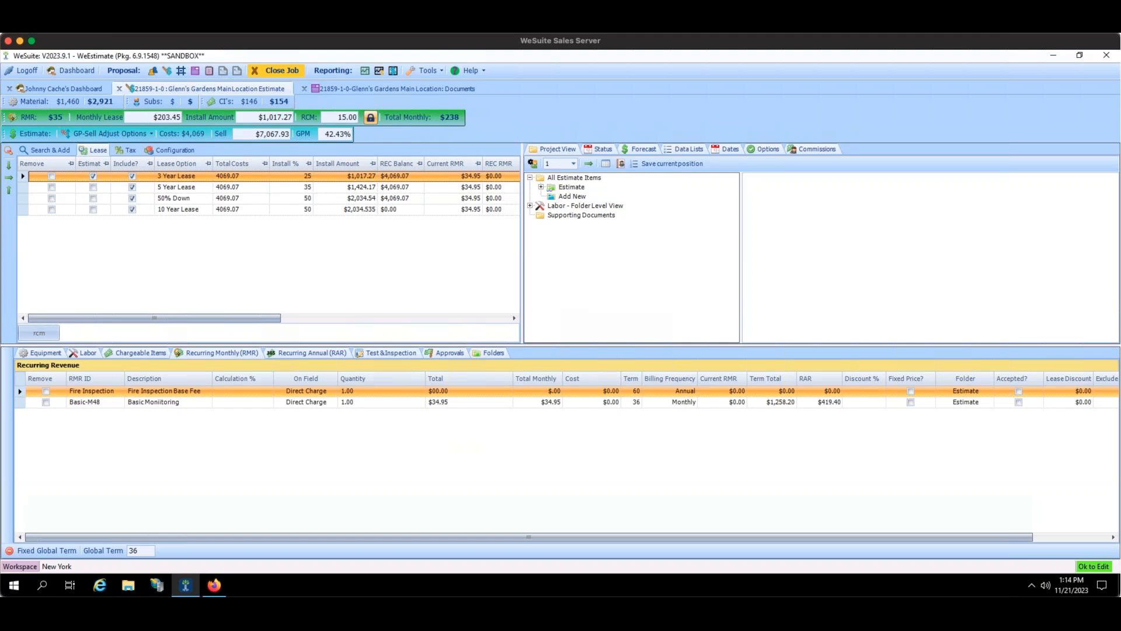
Set the 10 Year Lease install to 75%, giving a $3,051.80 install amount.
click(303, 210)
text(75)
key(Return)
drag(300, 319, 202, 273)
Bring Firefox with the DealerAllyDemoWithSubtitles Dropbox video forward and maximize it.
click(214, 586)
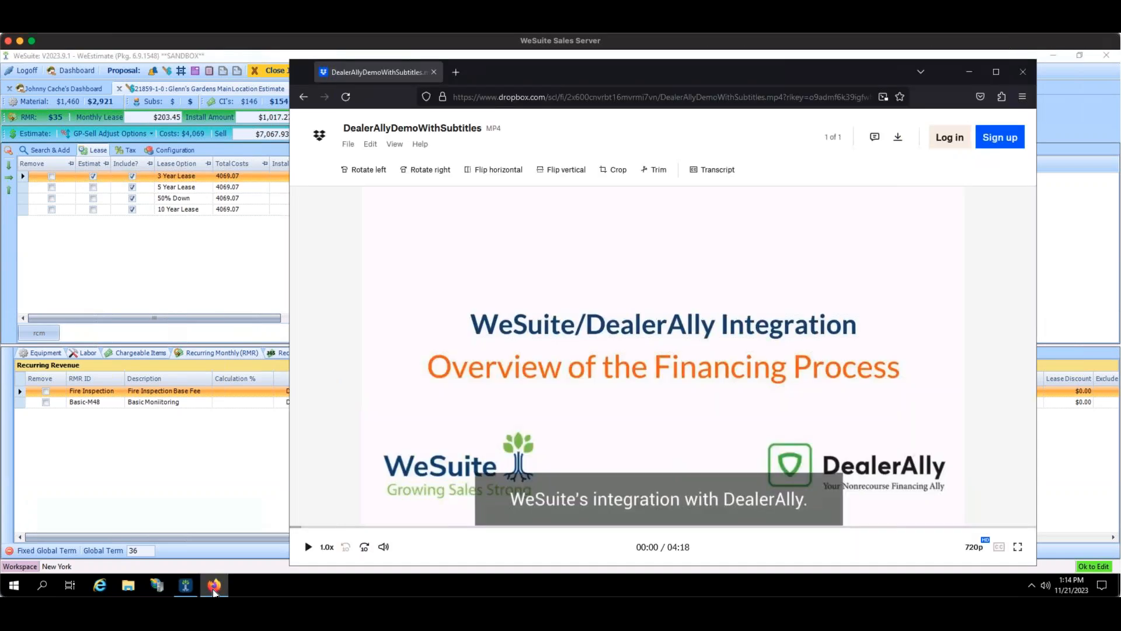
click(987, 75)
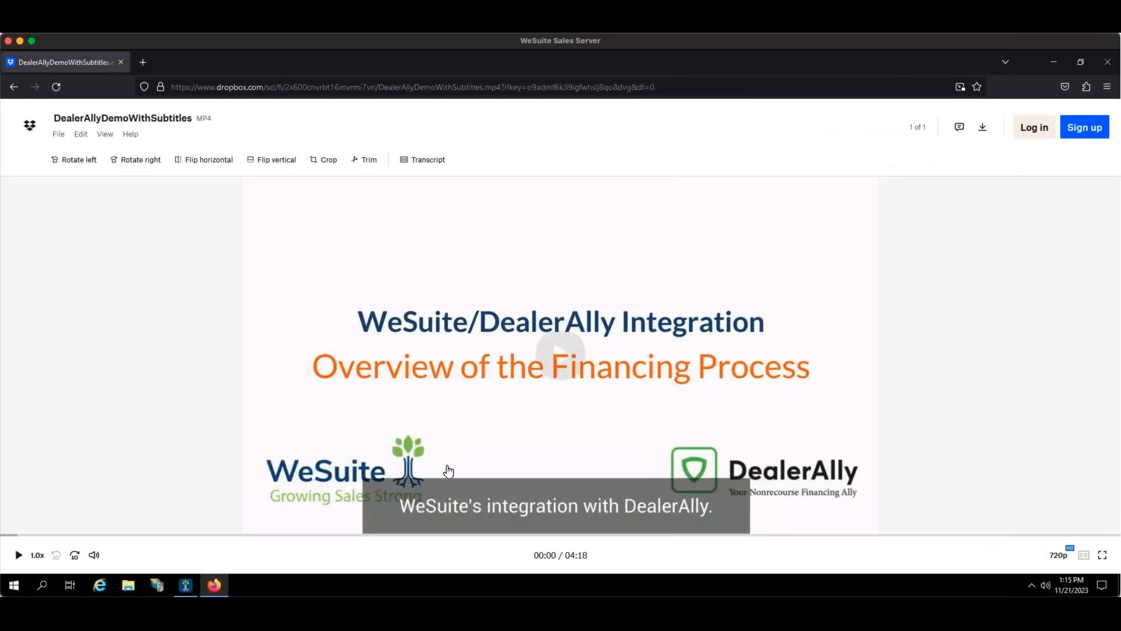